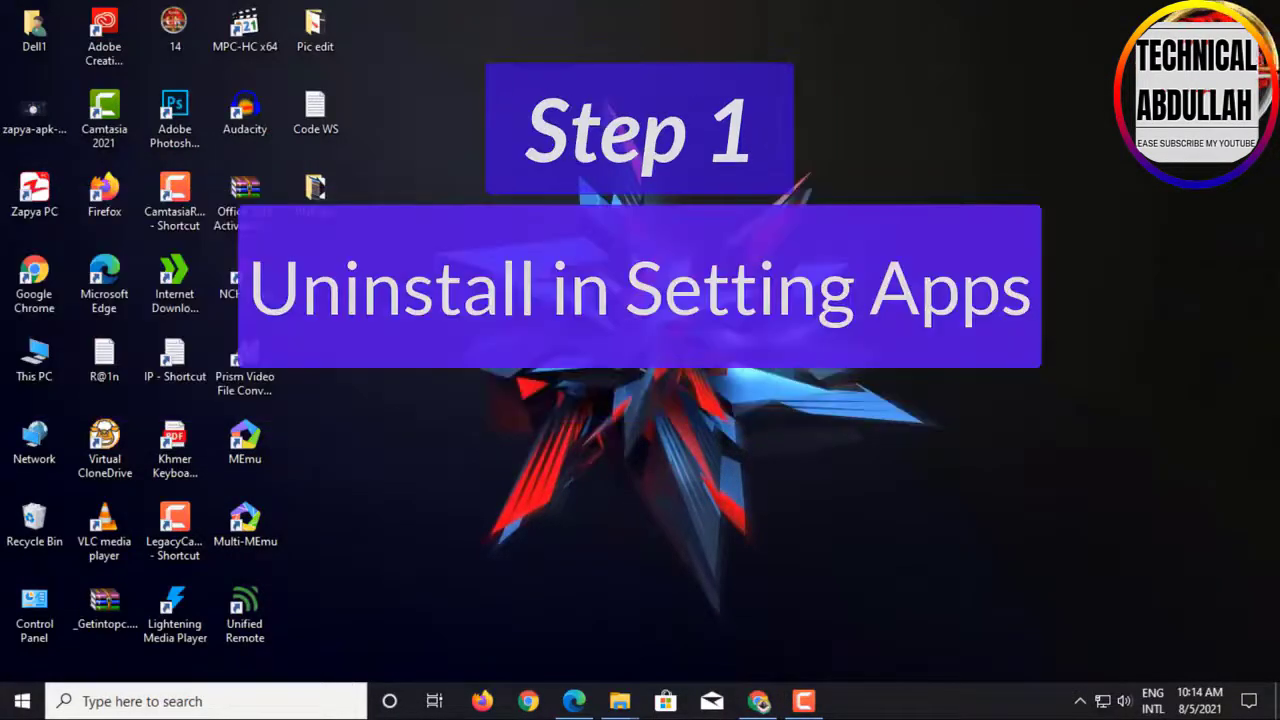
Step: Open Windows Settings through a search for "setting" and go to the Apps & features page
left_click(208, 701)
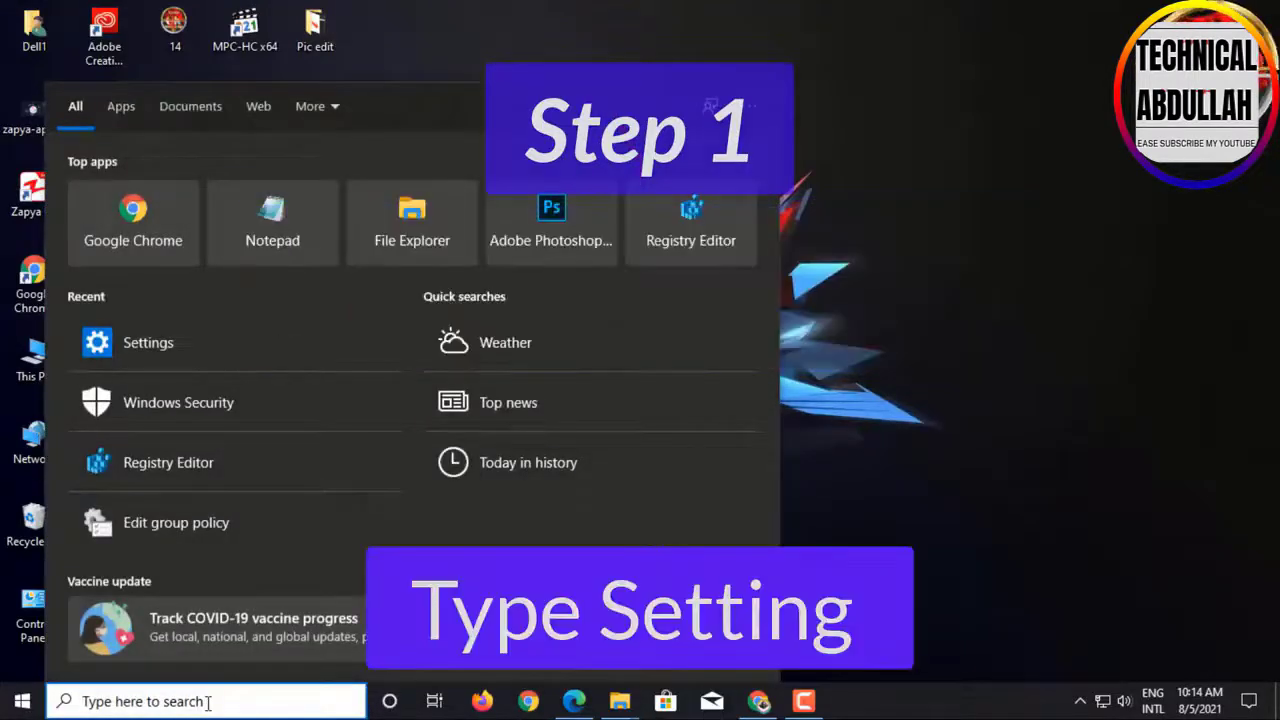
type("setting")
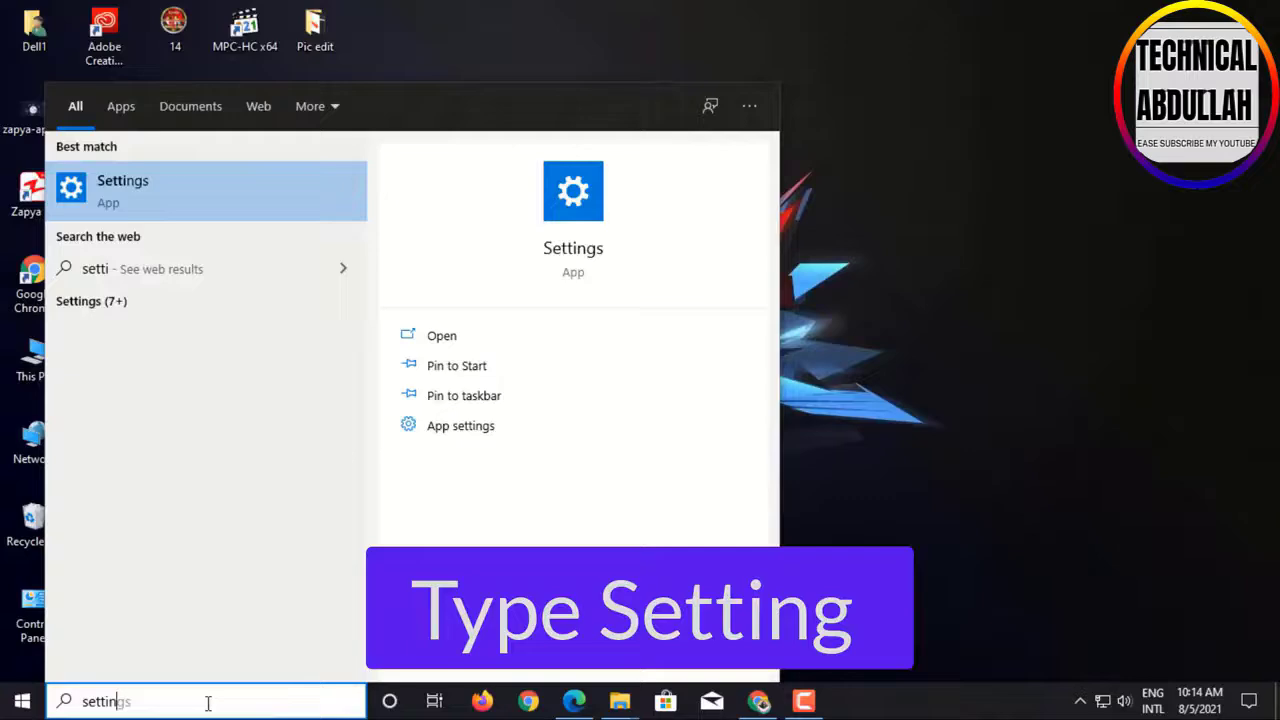
left_click(228, 200)
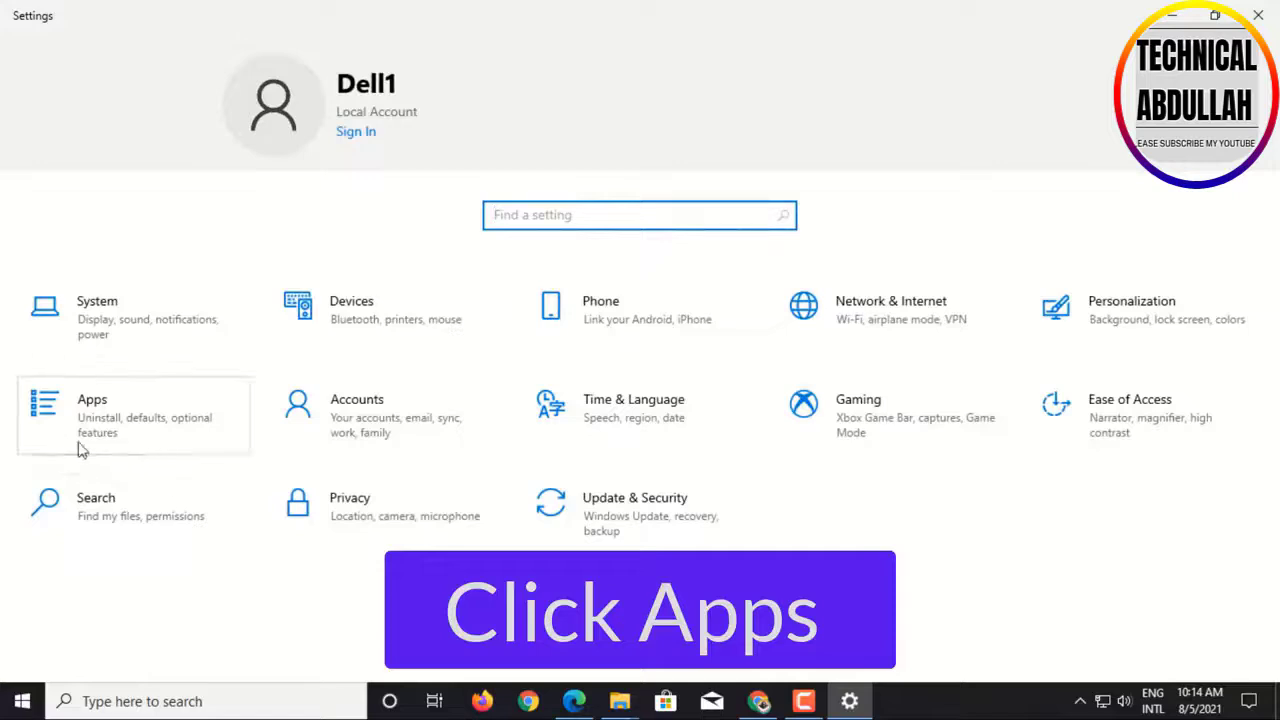
left_click(162, 444)
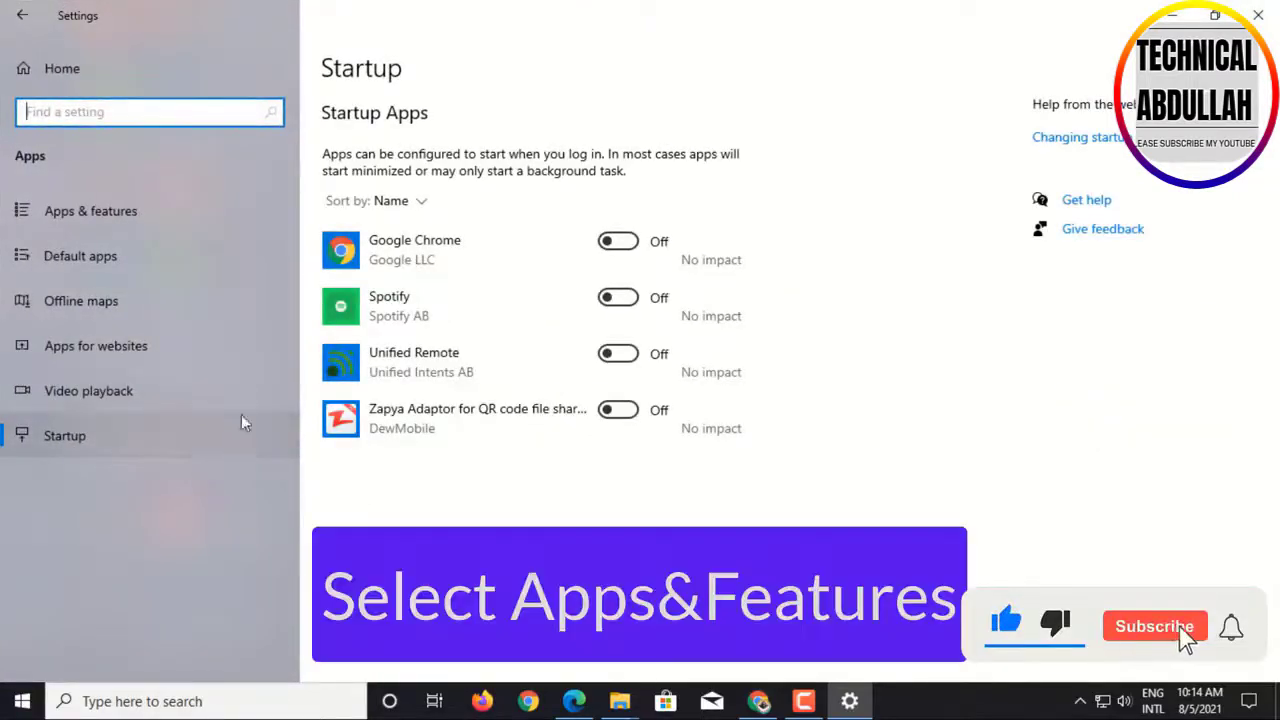
left_click(152, 211)
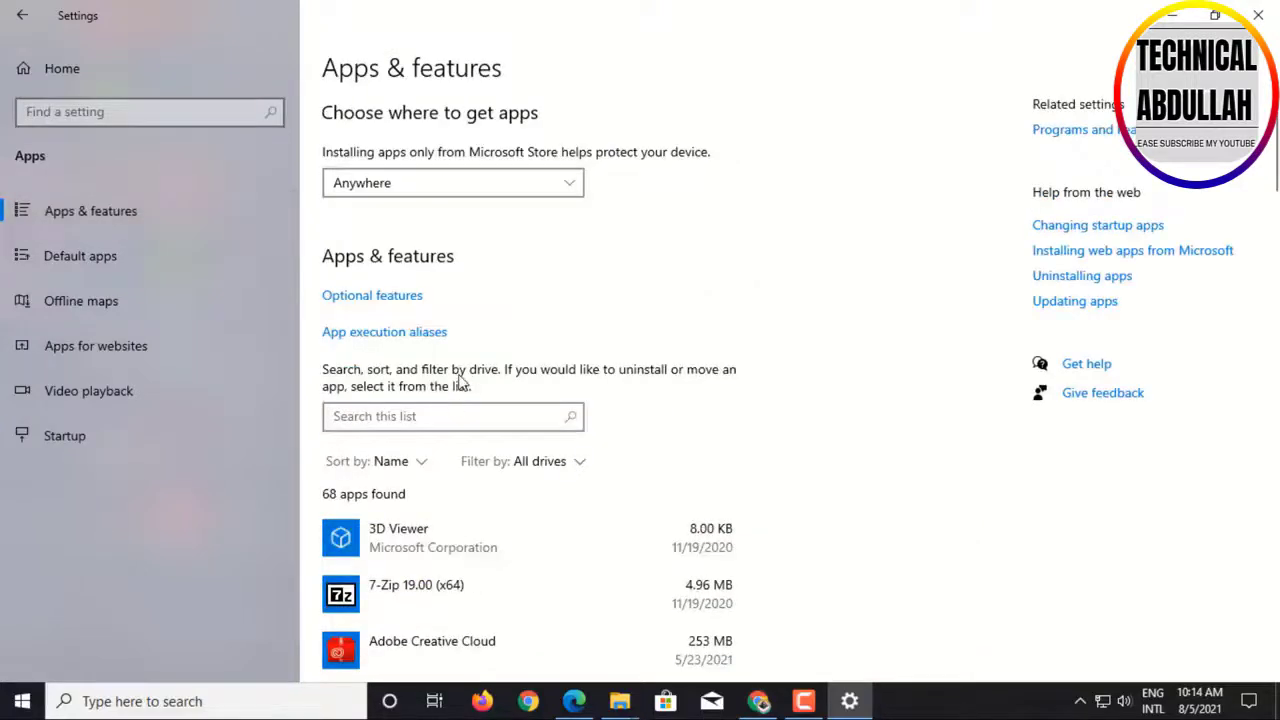
Step: Filter the installed apps list by "feed", request the uninstall of Feedback Hub, and close Settings
scroll(455, 395, "down", 3)
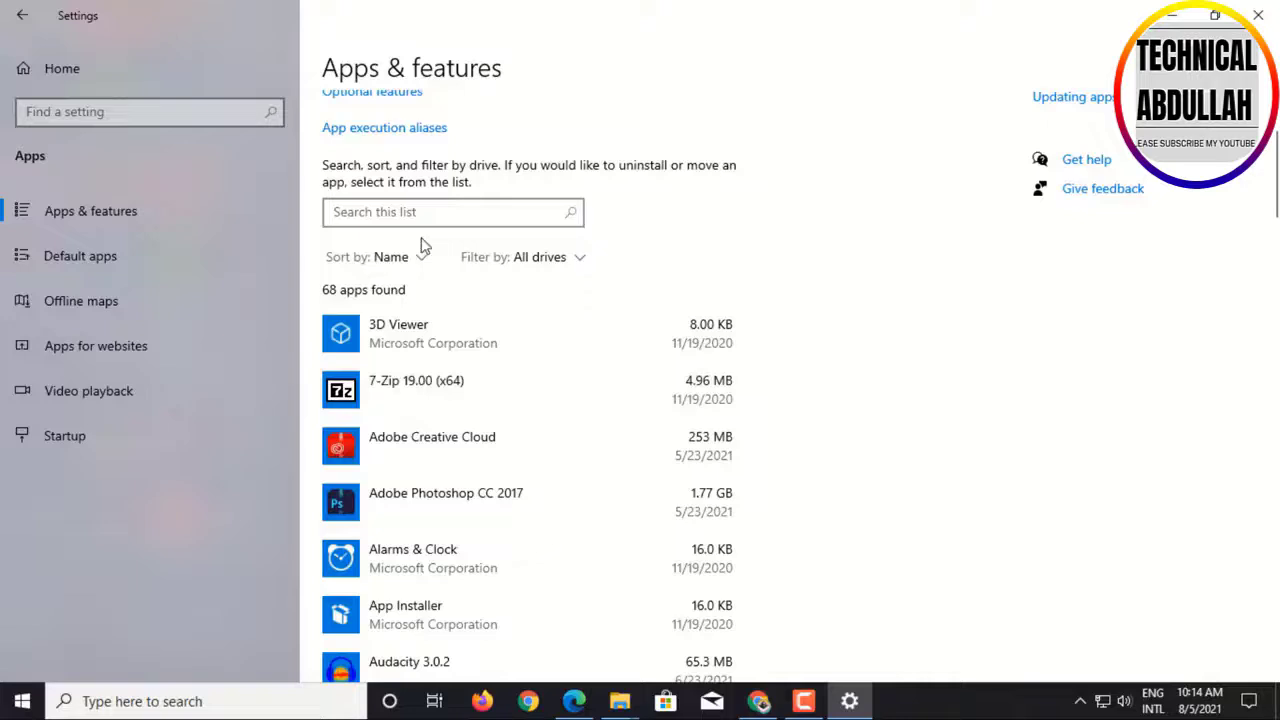
left_click(425, 213)
type("f")
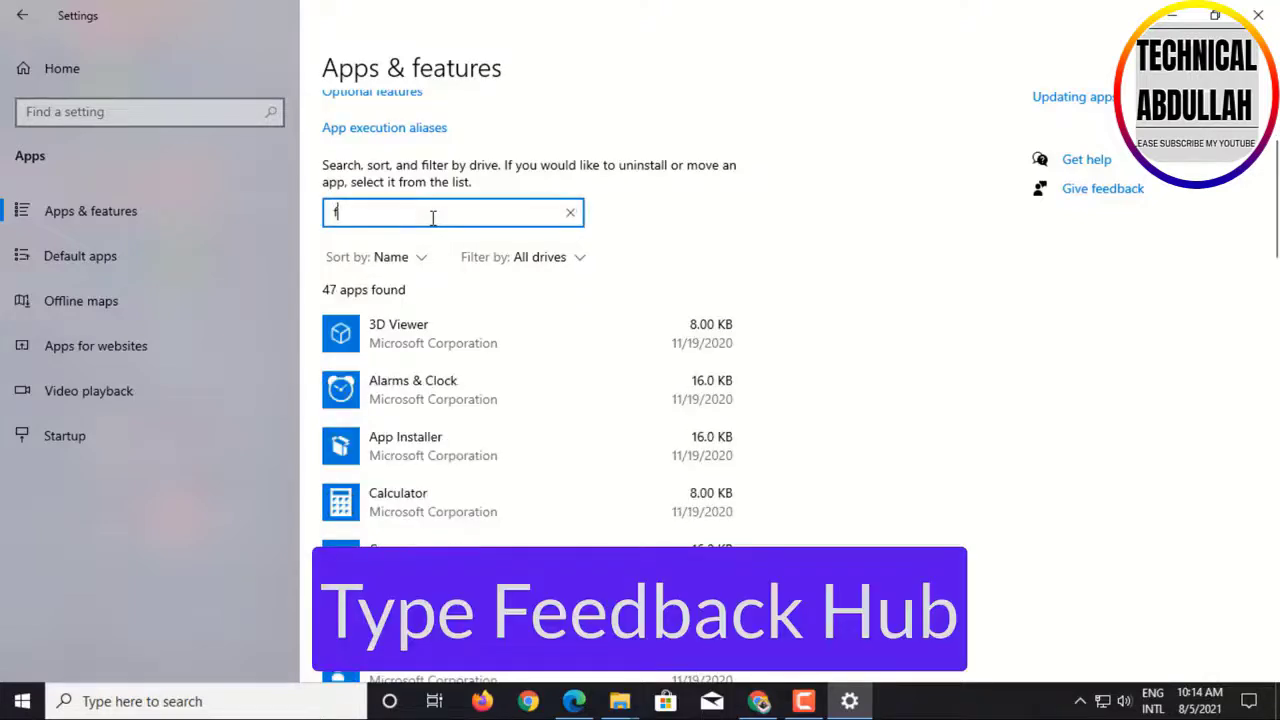
type("eed")
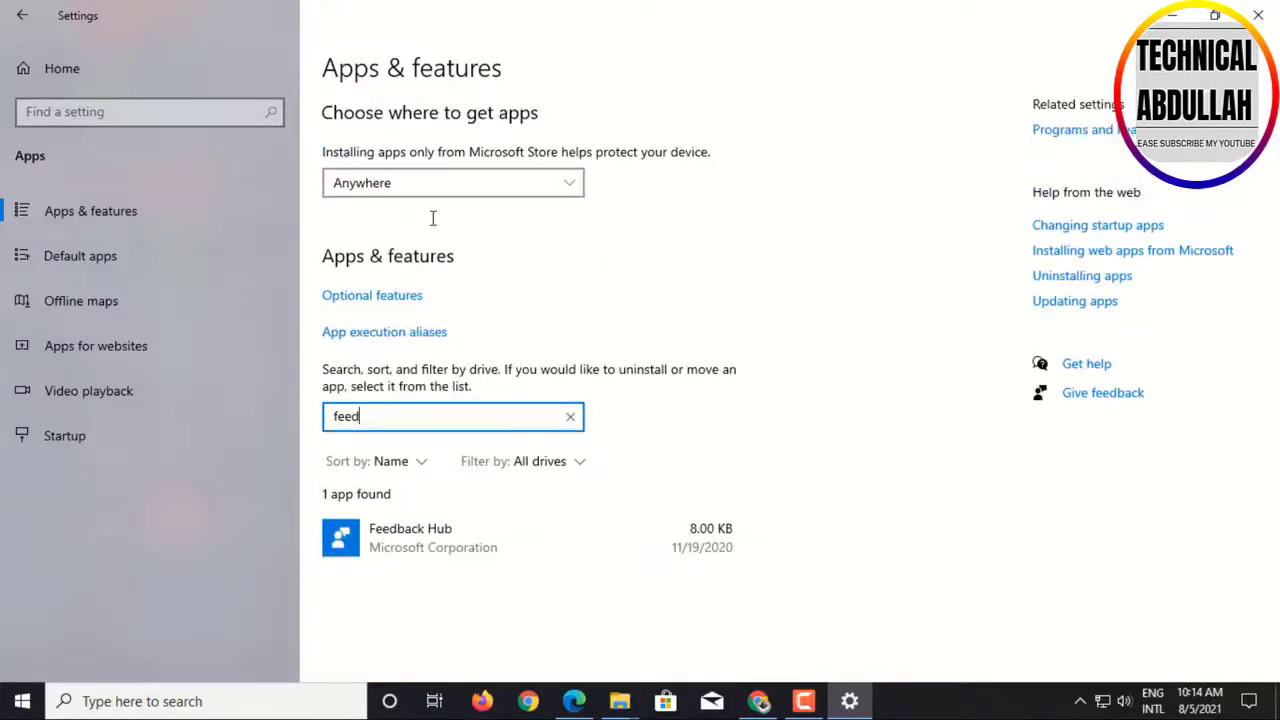
left_click(577, 531)
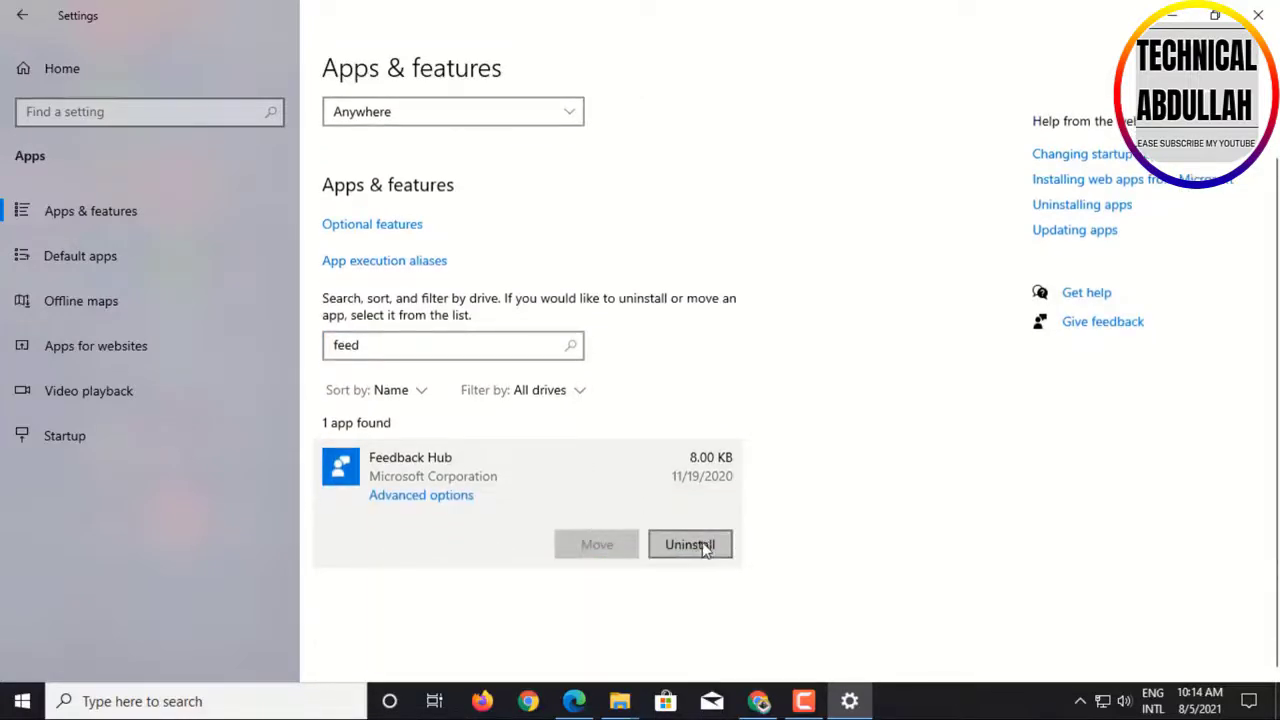
left_click(700, 540)
left_click(1257, 12)
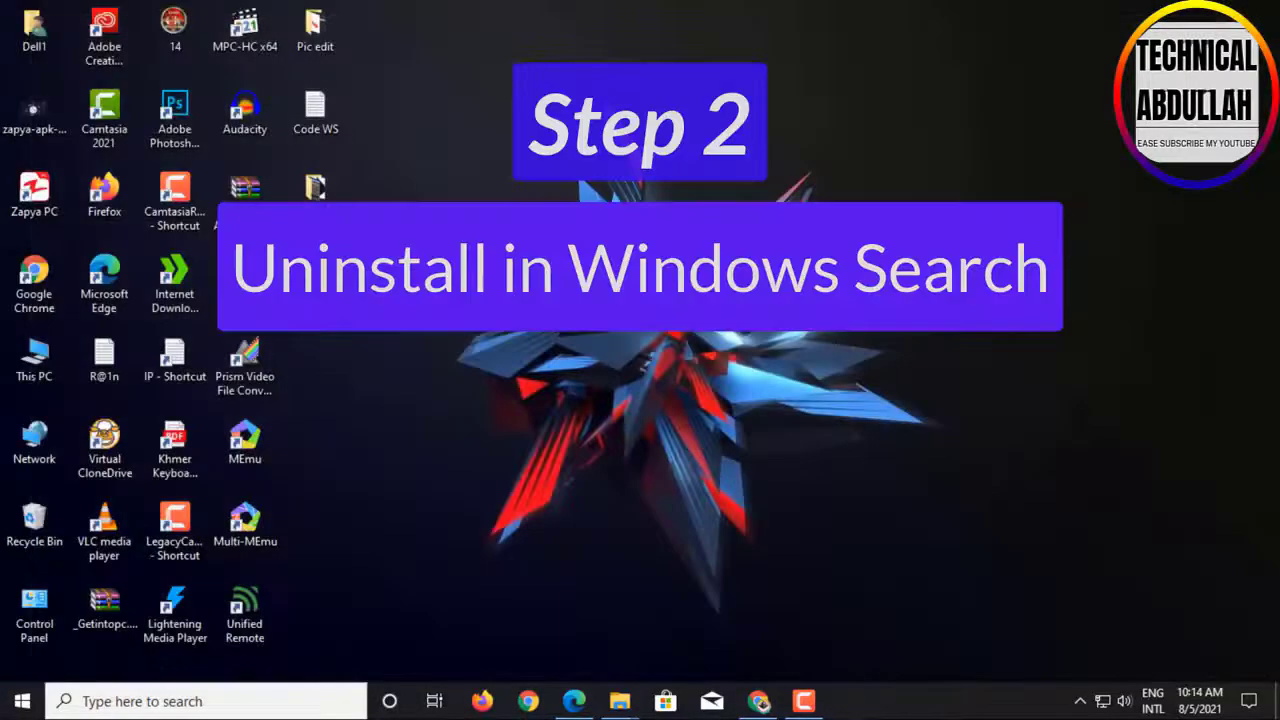
Step: Search Windows for "feedback hub" to look at the app's uninstall option, leaving the results without choosing it
left_click(140, 700)
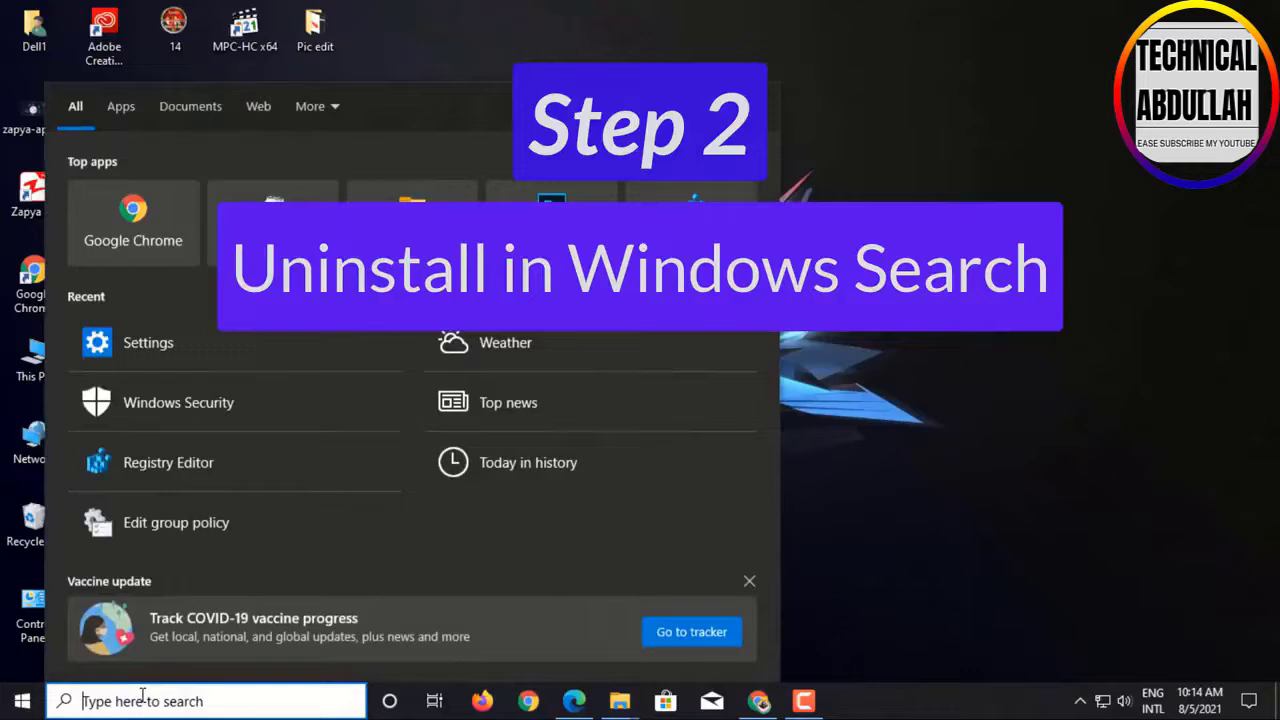
type("feed")
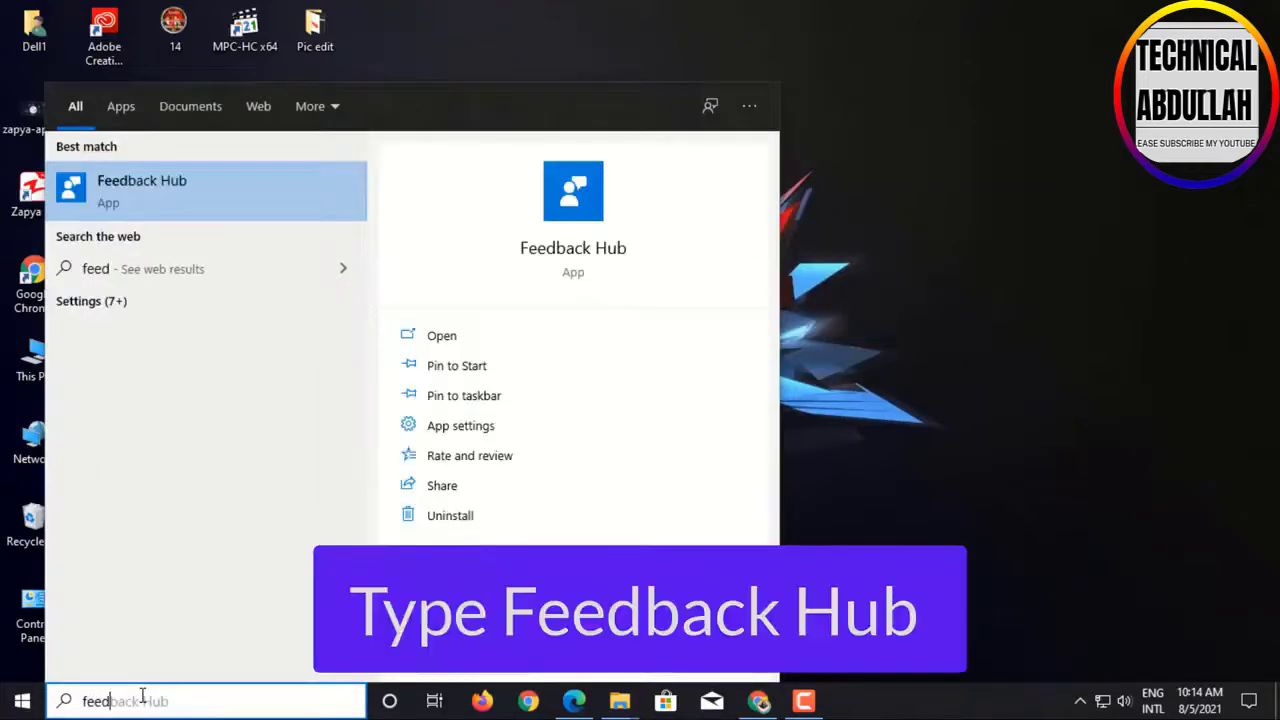
type("back hub")
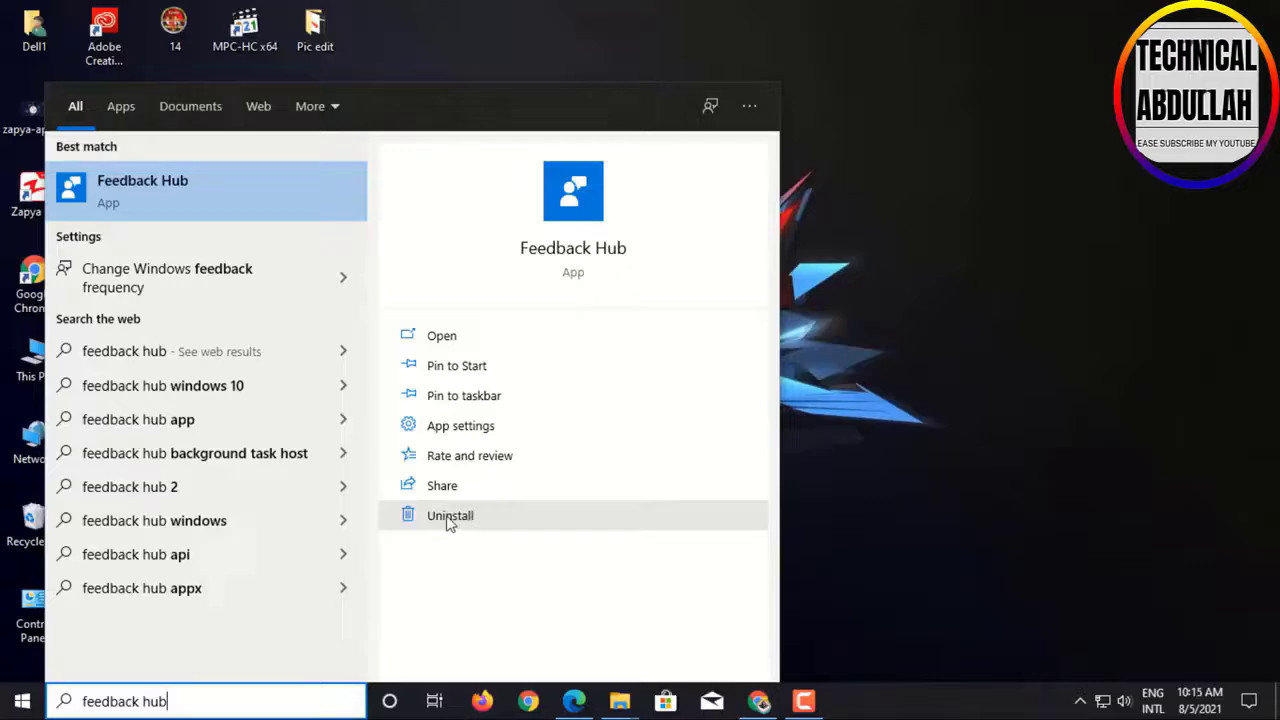
left_click(974, 464)
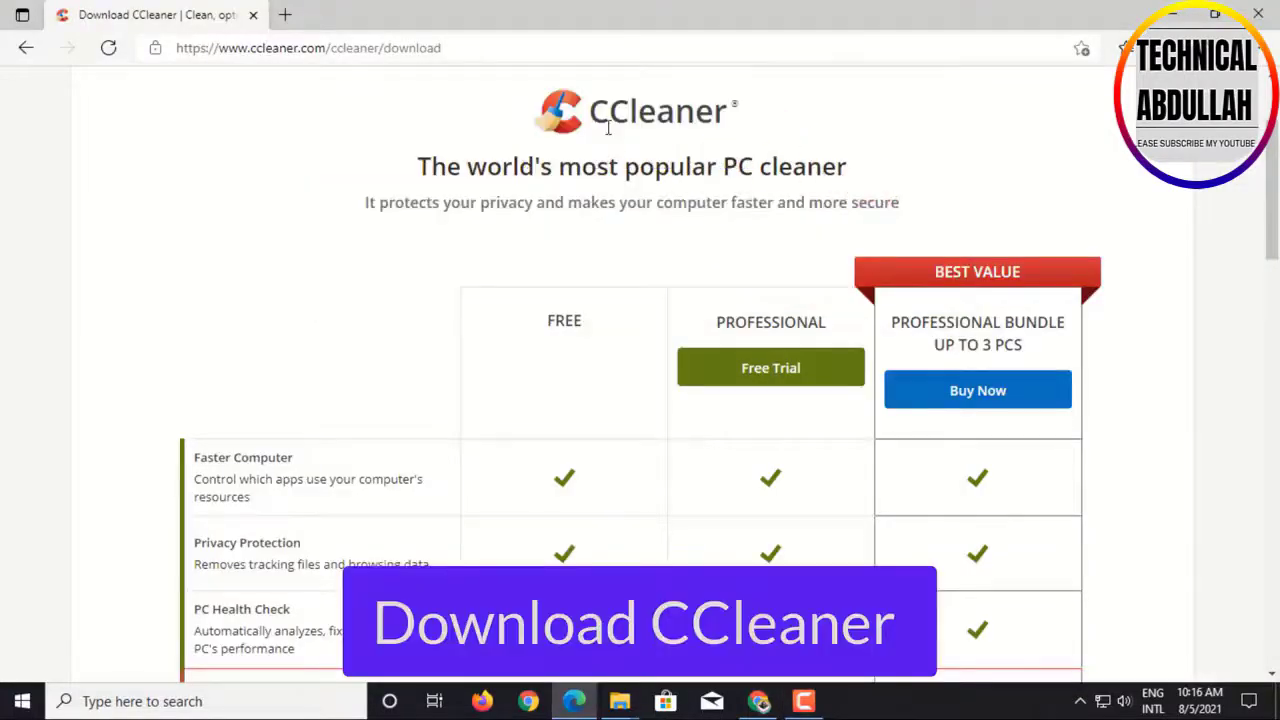
Step: Start the free CCleaner download from the edition comparison on the CCleaner download page
scroll(700, 268, "down", 10)
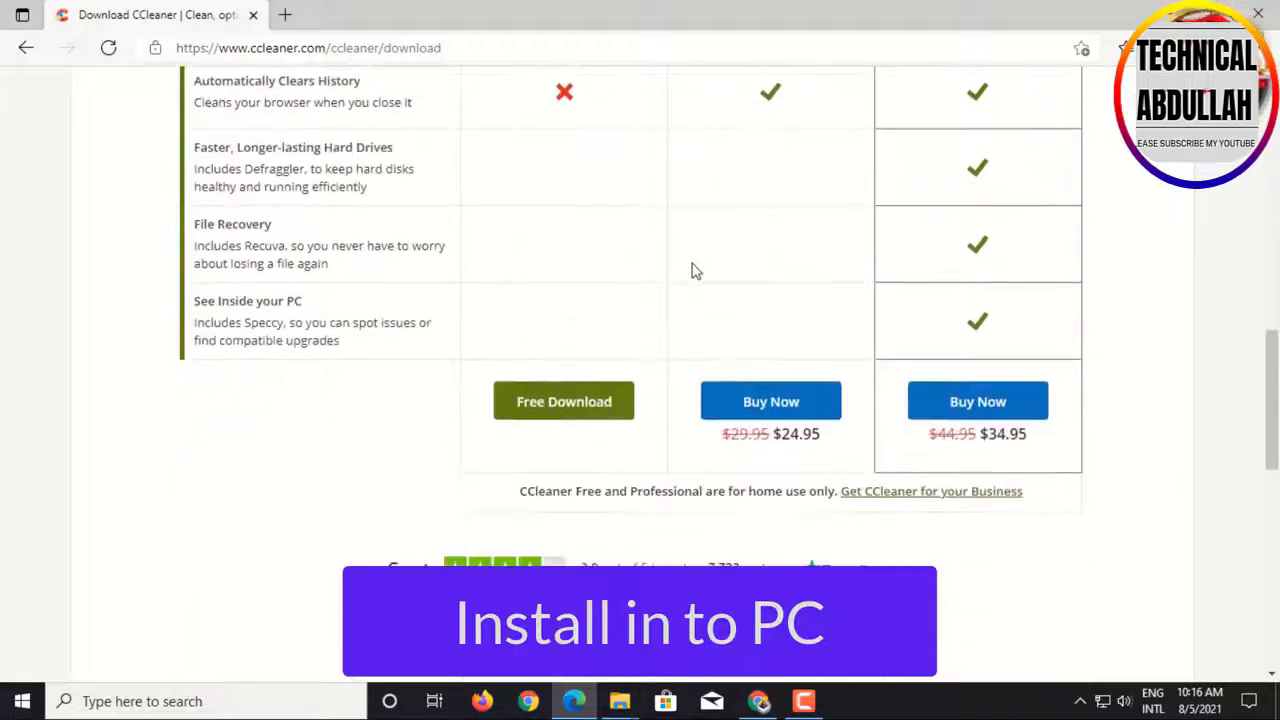
left_click(573, 400)
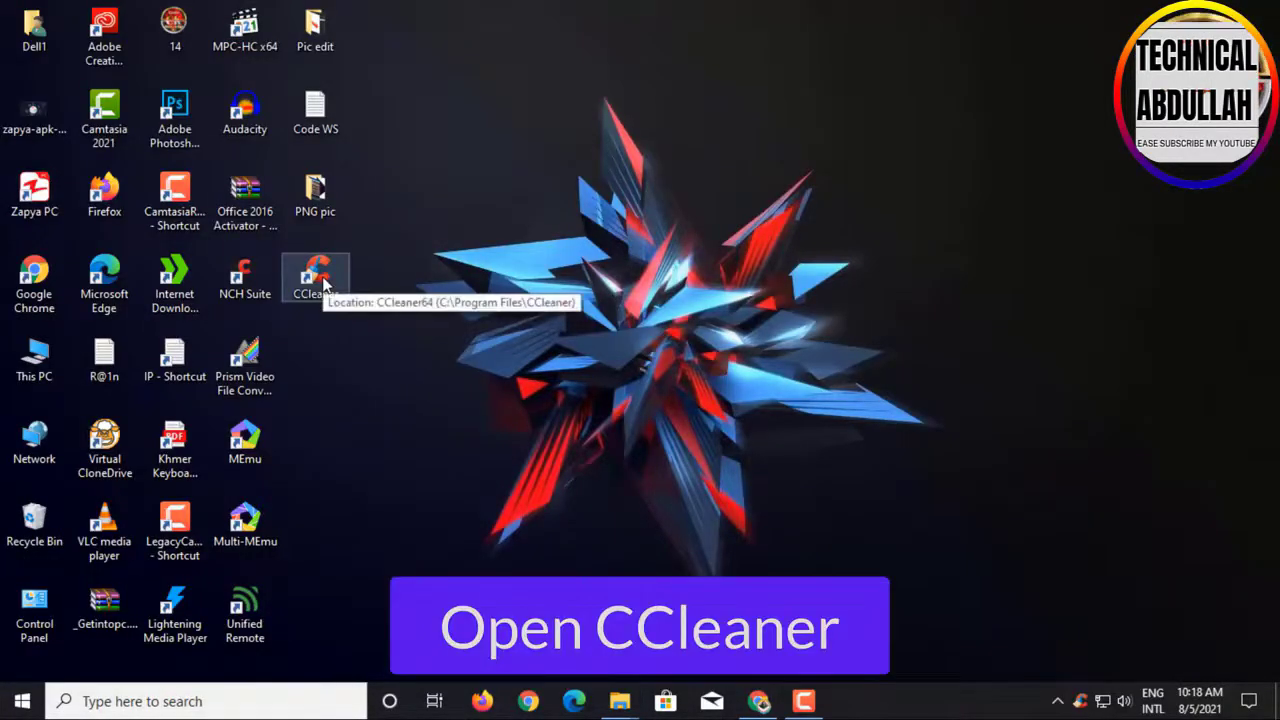
Step: Open CCleaner from the desktop and request the uninstall of Feedback Hub from its list of programs to remove
right_click(328, 284)
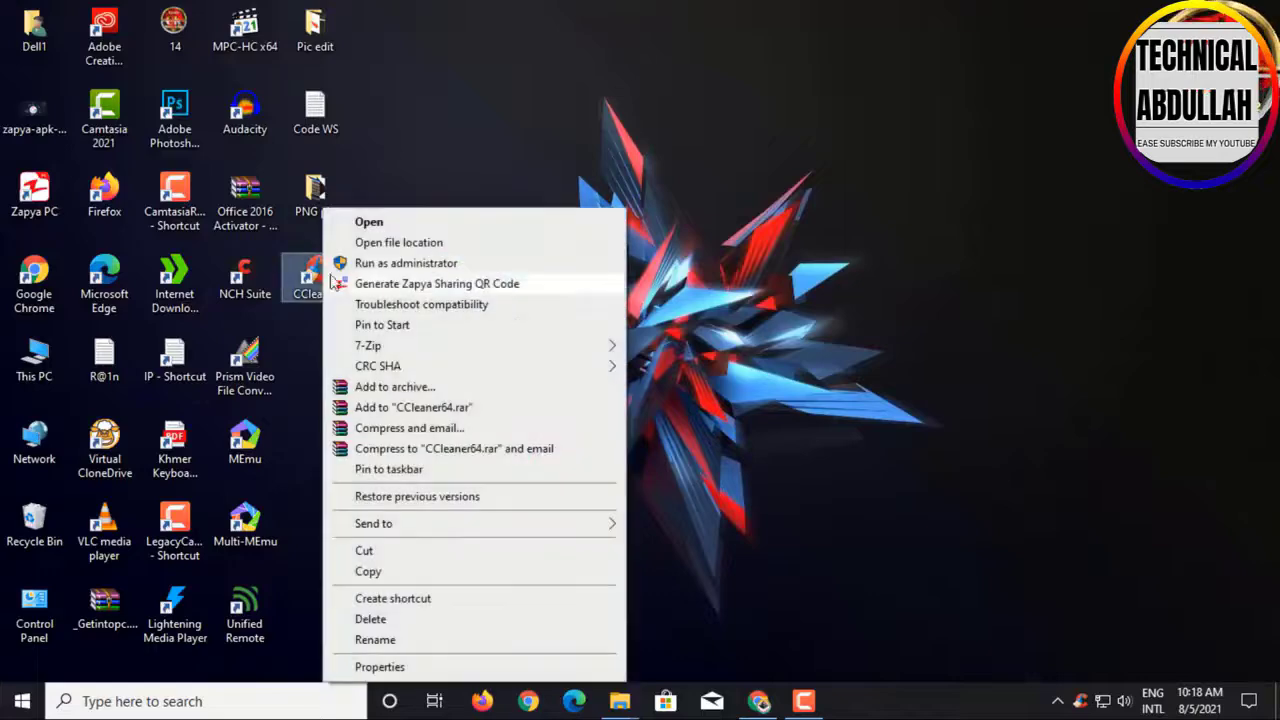
left_click(371, 221)
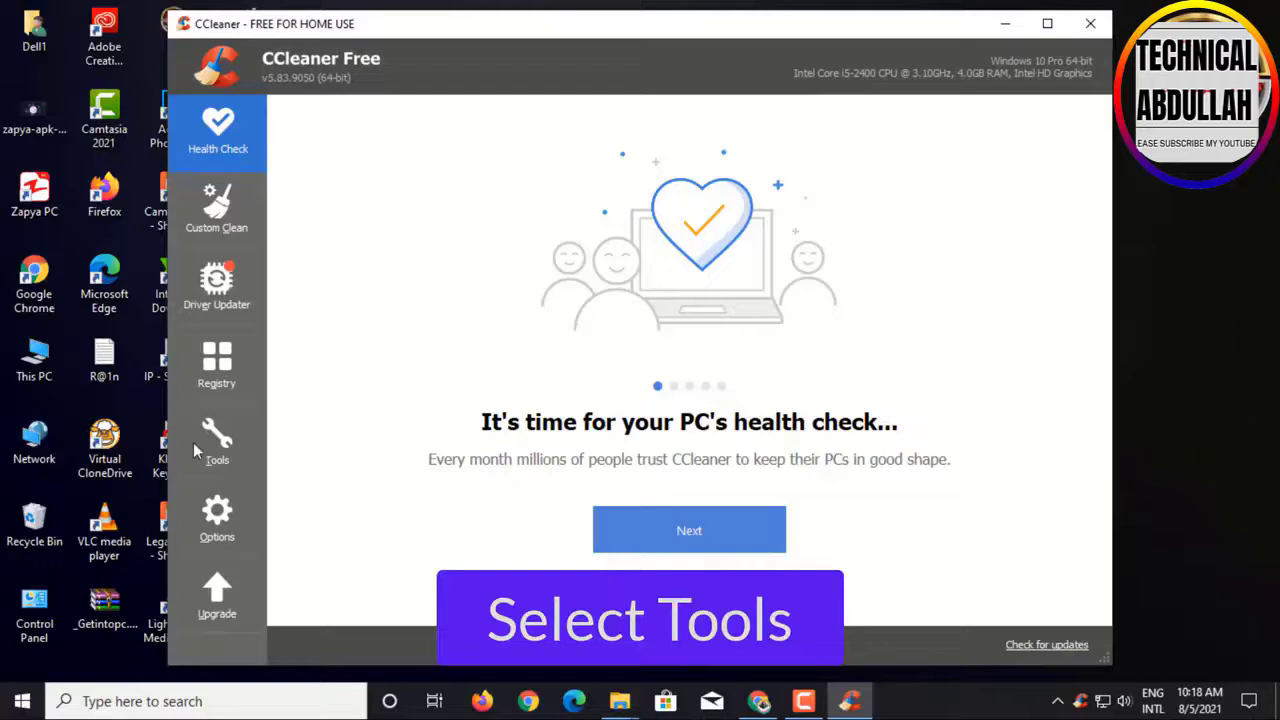
left_click(220, 432)
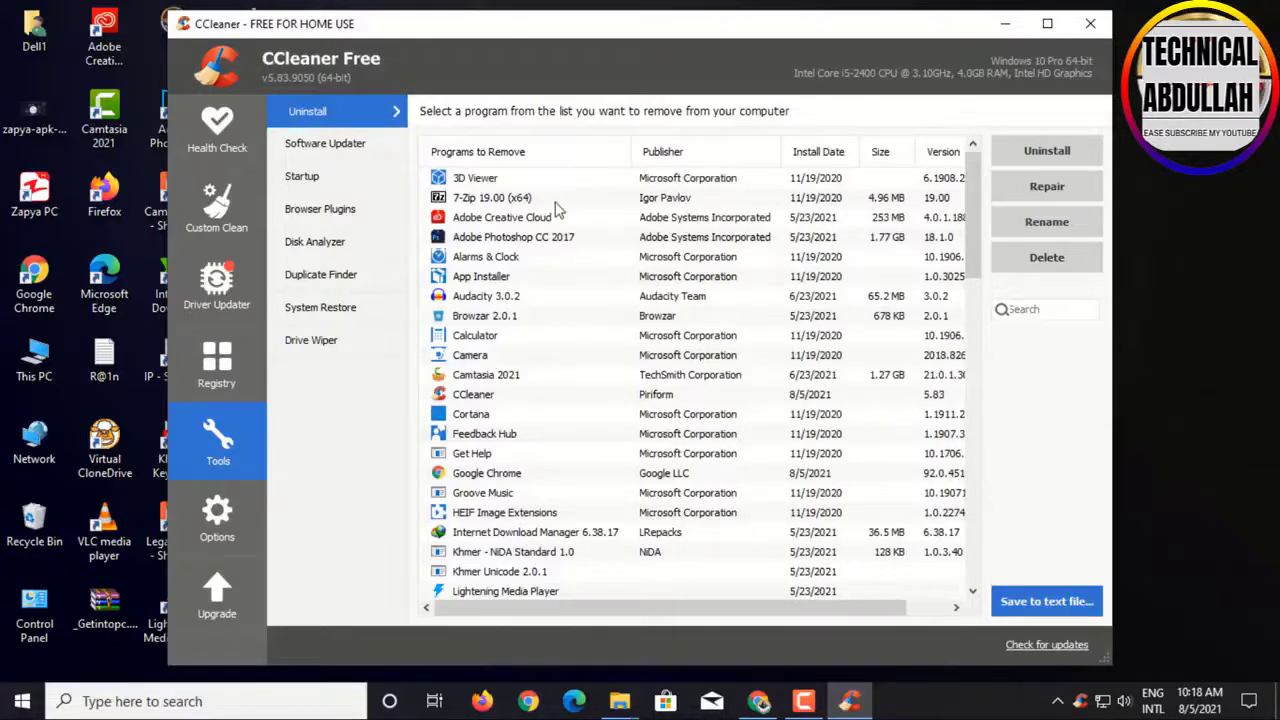
left_click(580, 437)
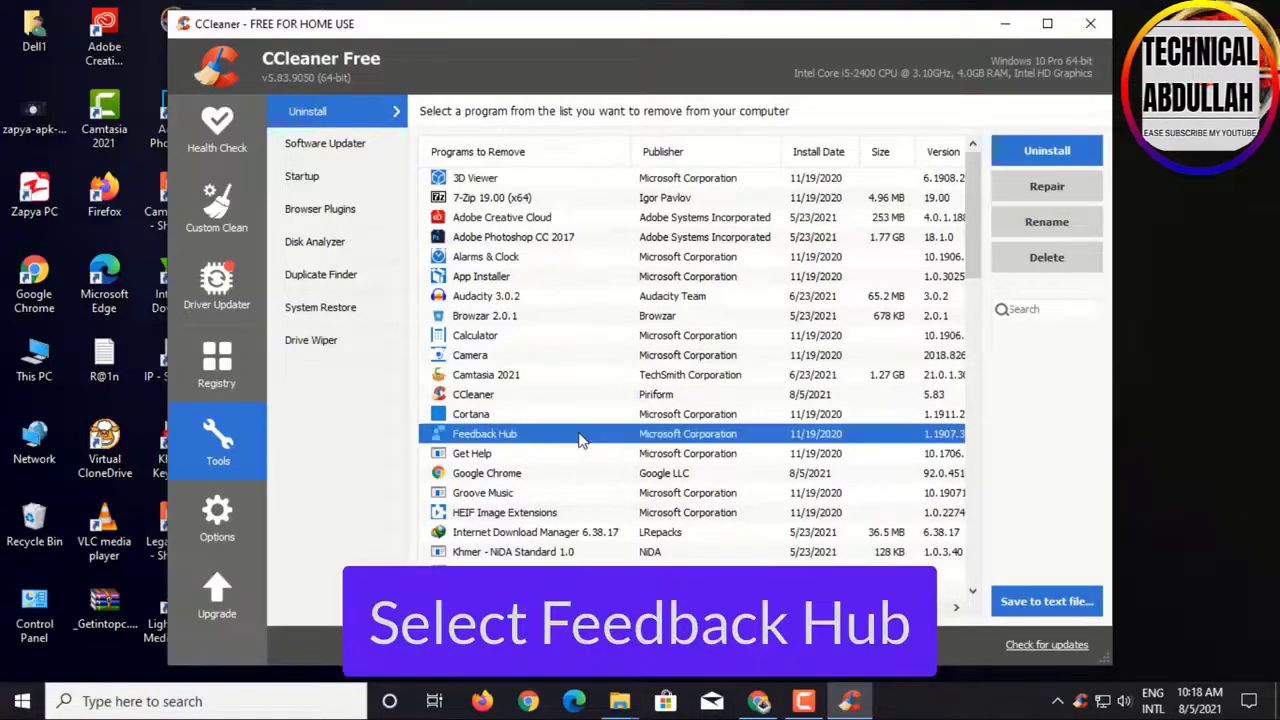
left_click(1046, 152)
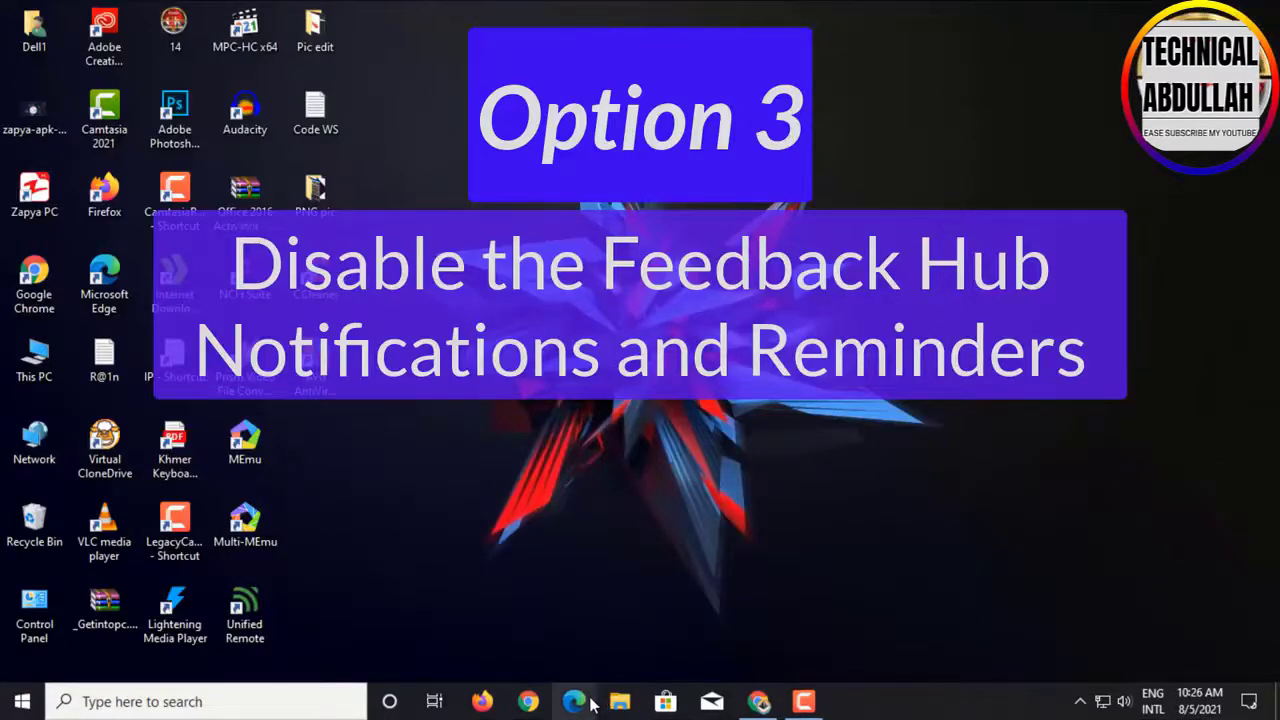
Step: Open Windows Settings and go to the Diagnostics & feedback page of the Privacy settings
left_click(160, 706)
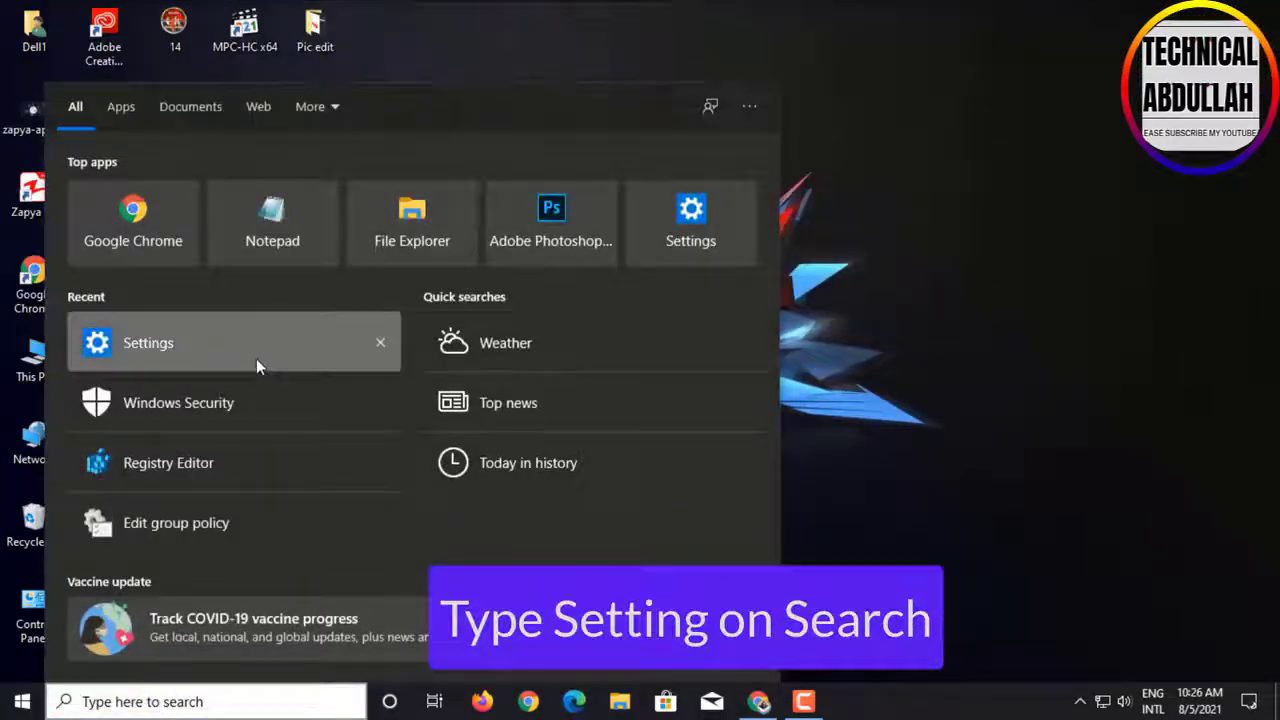
left_click(256, 365)
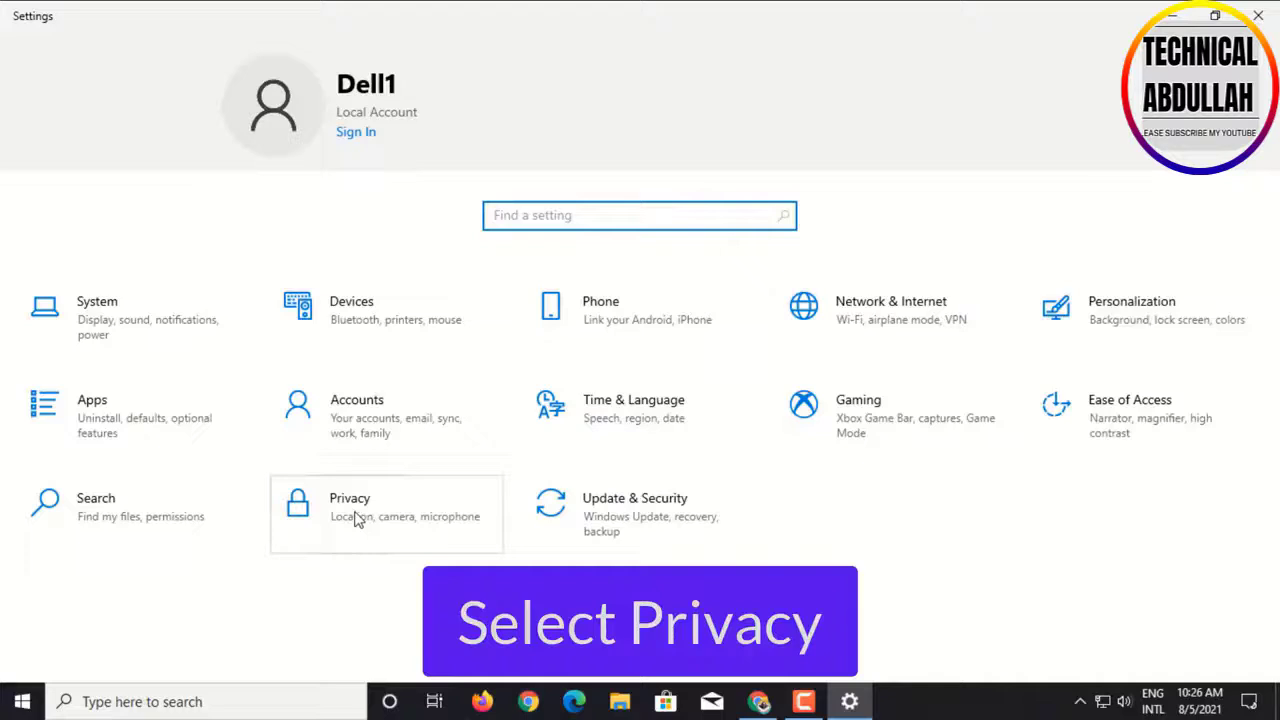
left_click(398, 537)
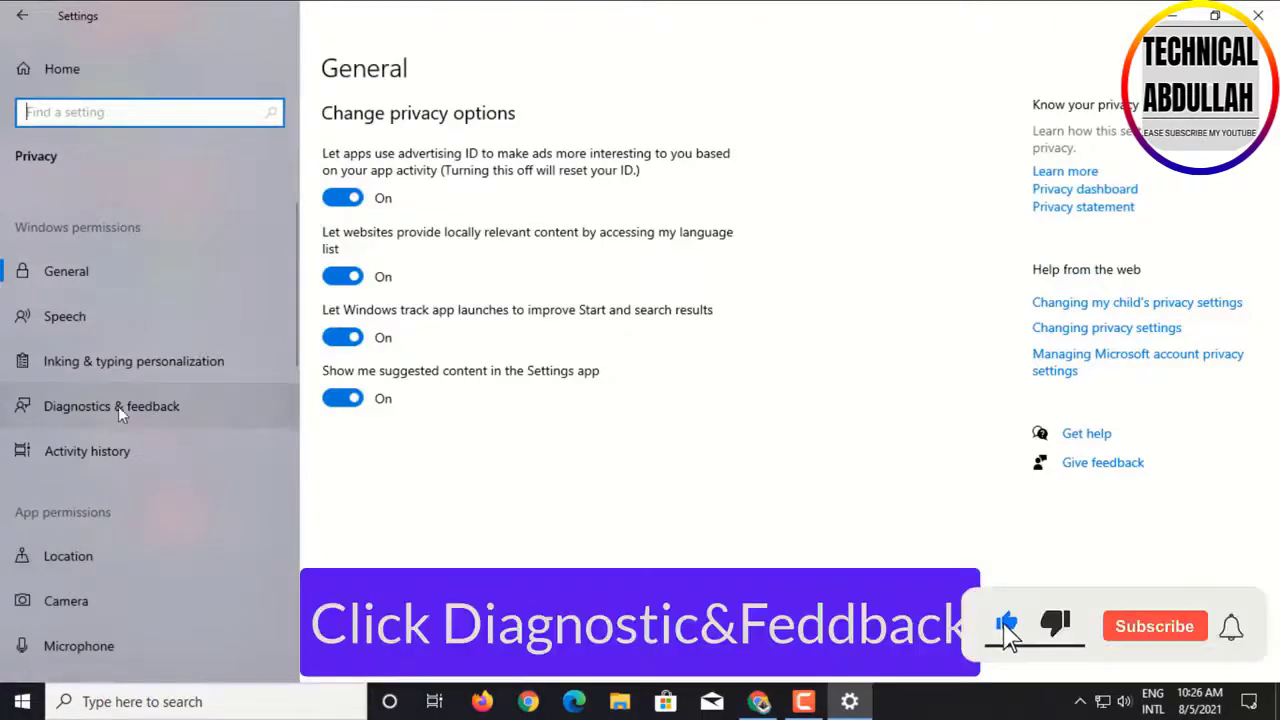
left_click(182, 405)
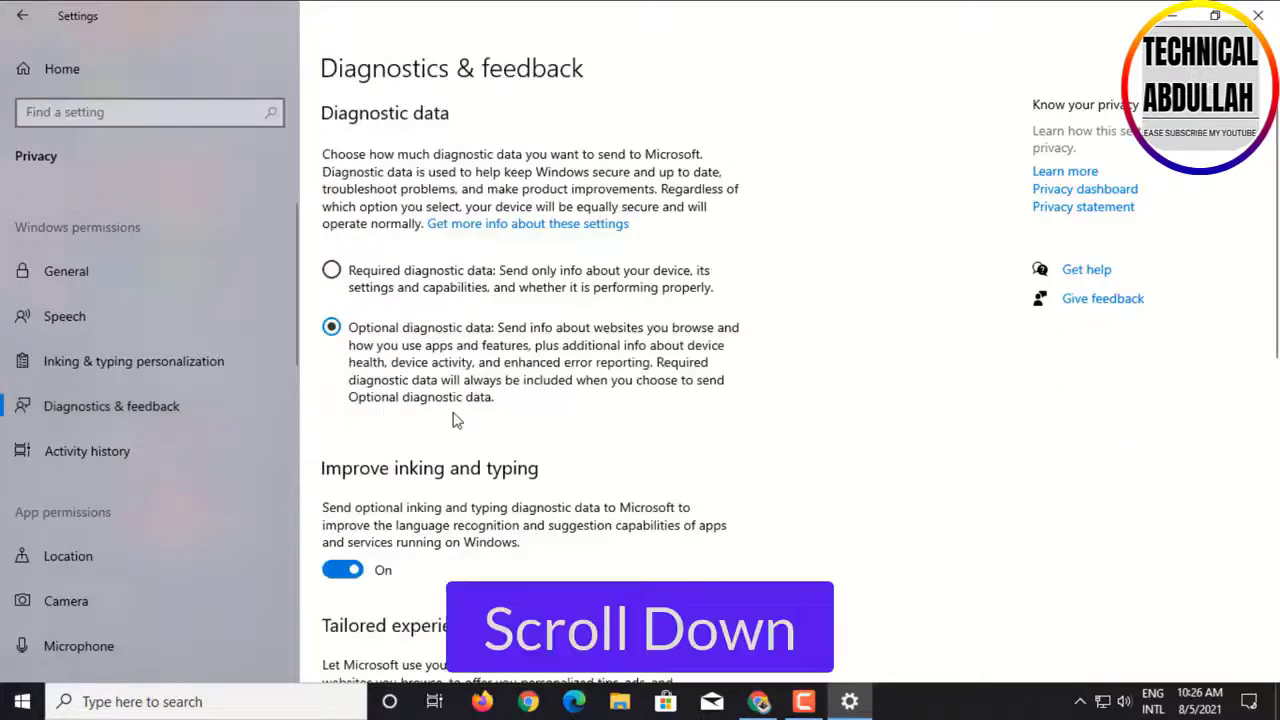
Step: Set the feedback frequency, how often Windows should ask for feedback, to Never
scroll(453, 421, "down", 8)
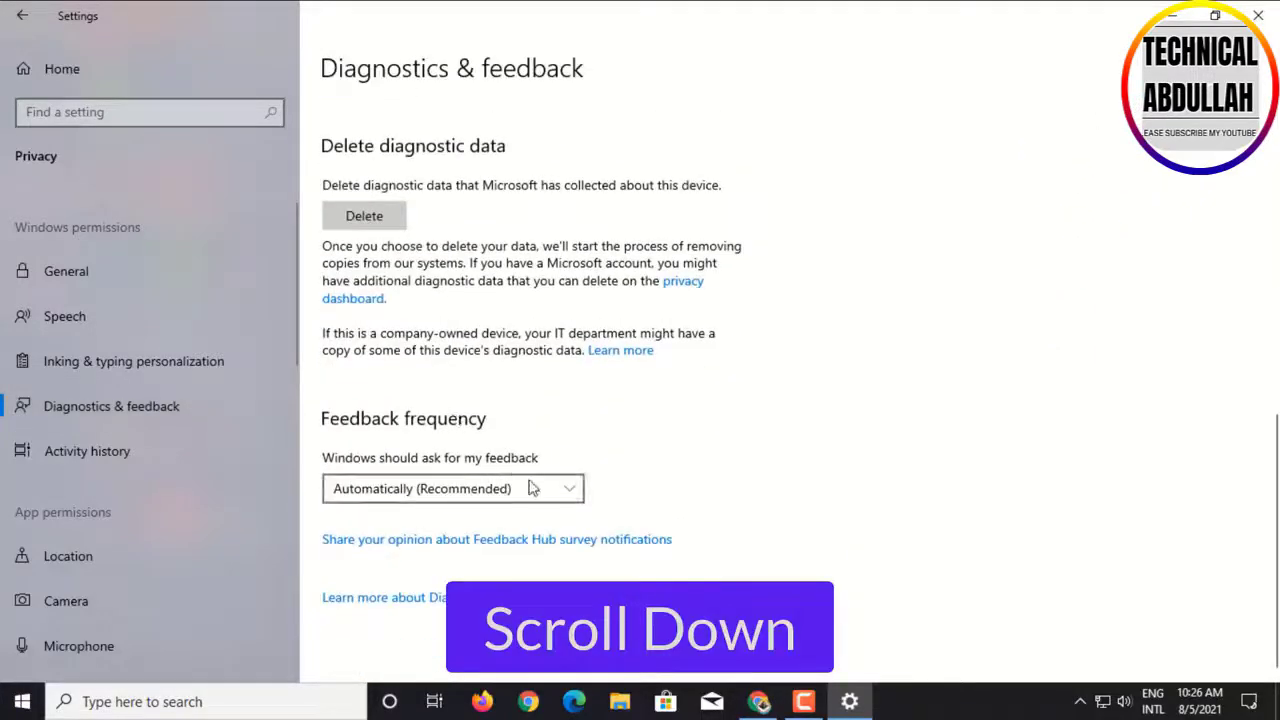
left_click(566, 500)
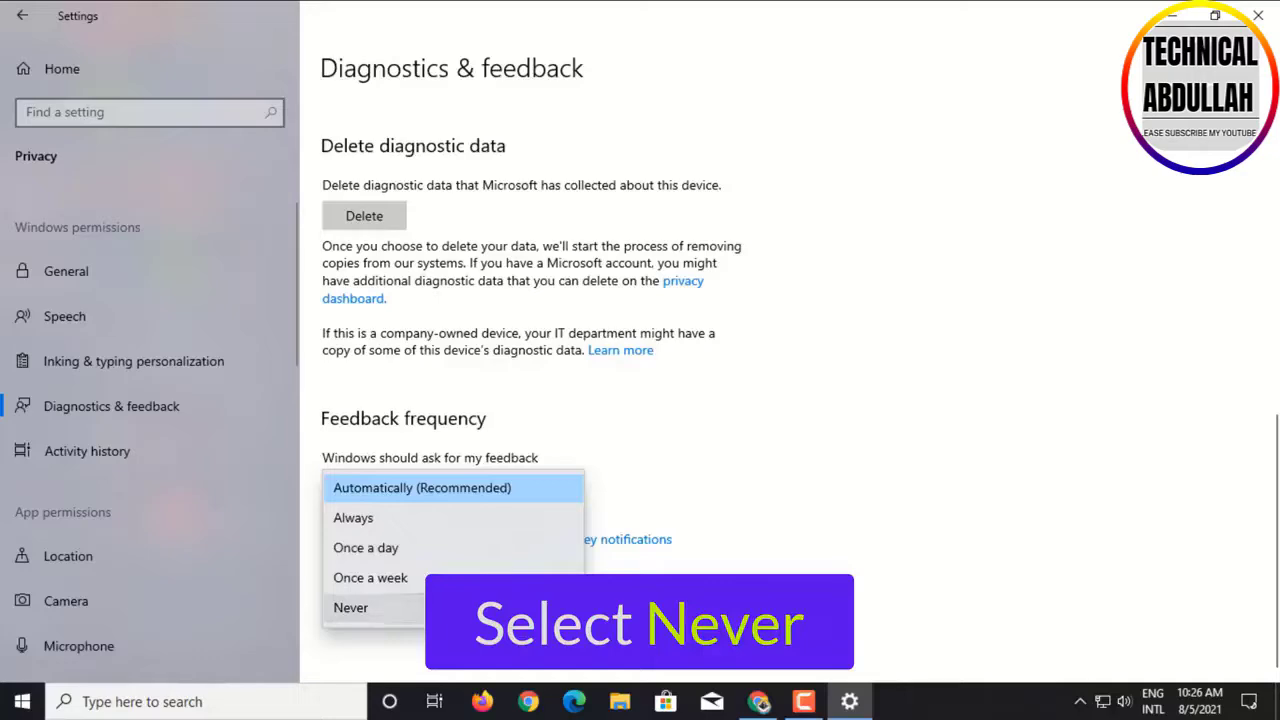
left_click(458, 616)
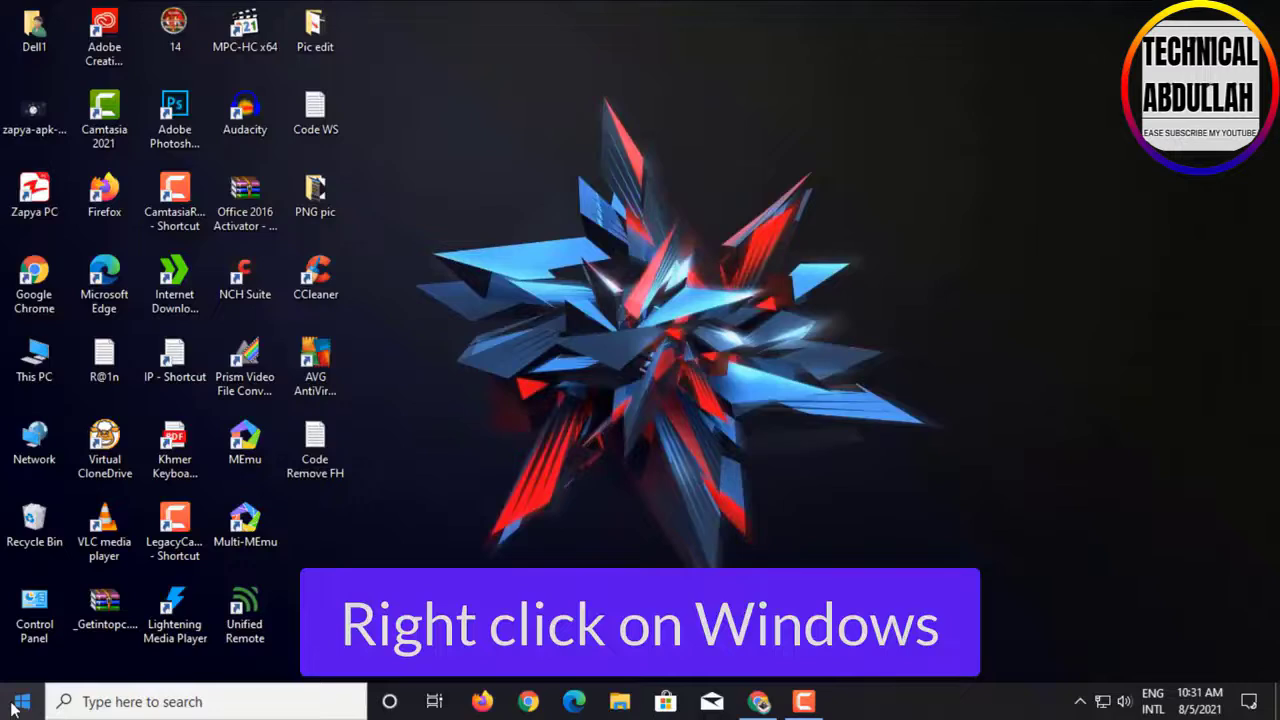
Step: Open Windows PowerShell as administrator and move its window clear of the desktop shortcuts
right_click(16, 704)
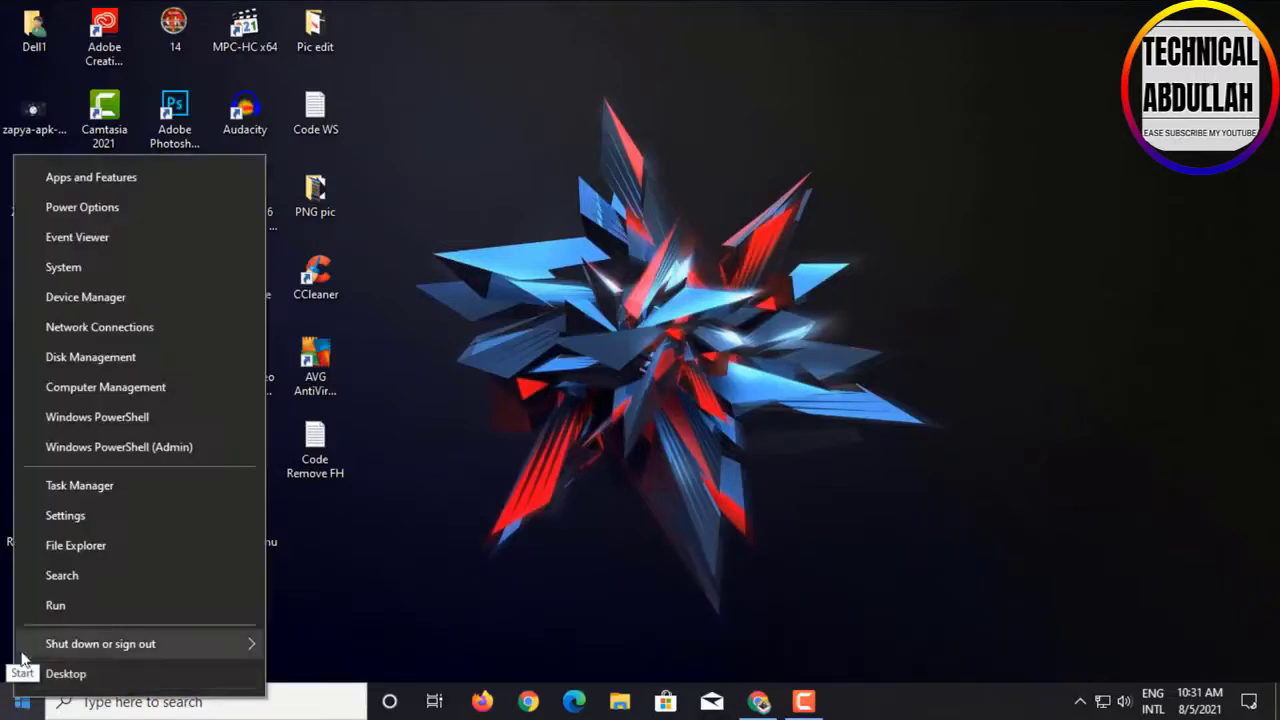
left_click(125, 450)
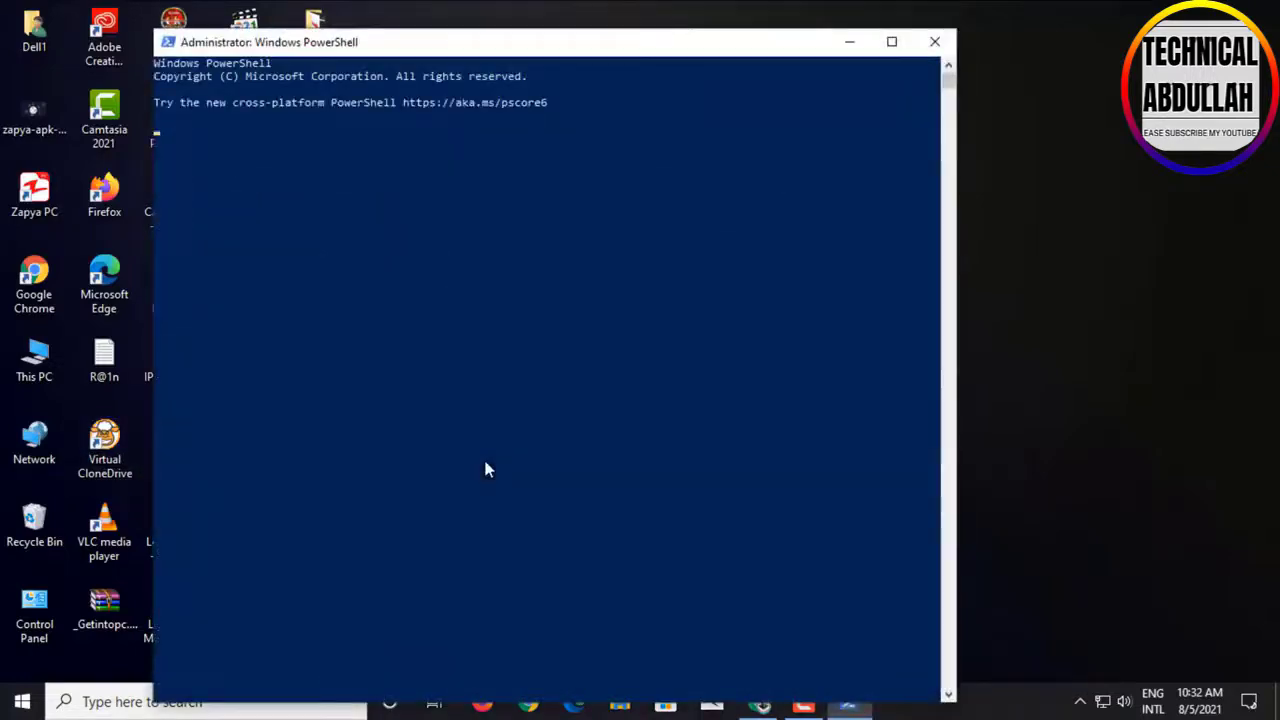
left_click_drag(603, 49, 840, 37)
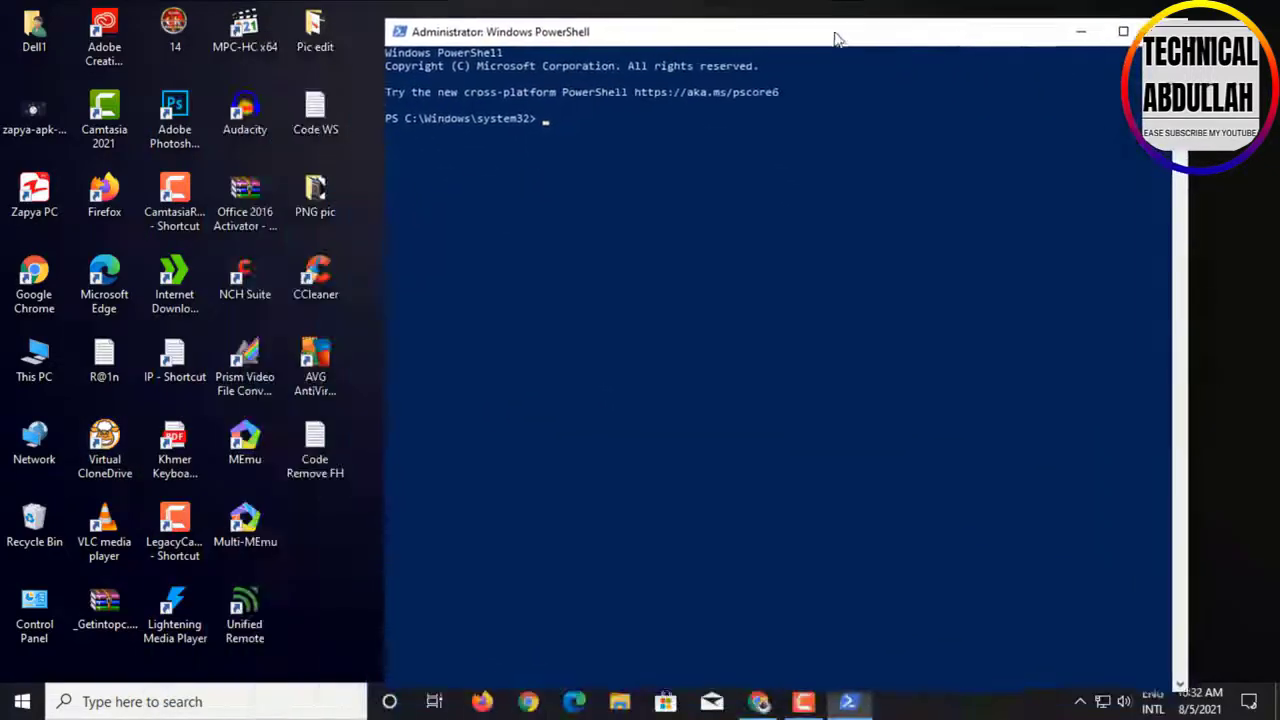
Step: Open the Code Remove FH text file from the desktop and copy its Feedback Hub uninstall command, get-appxpackage *feedback* | remove-appxpackage
double_click(335, 466)
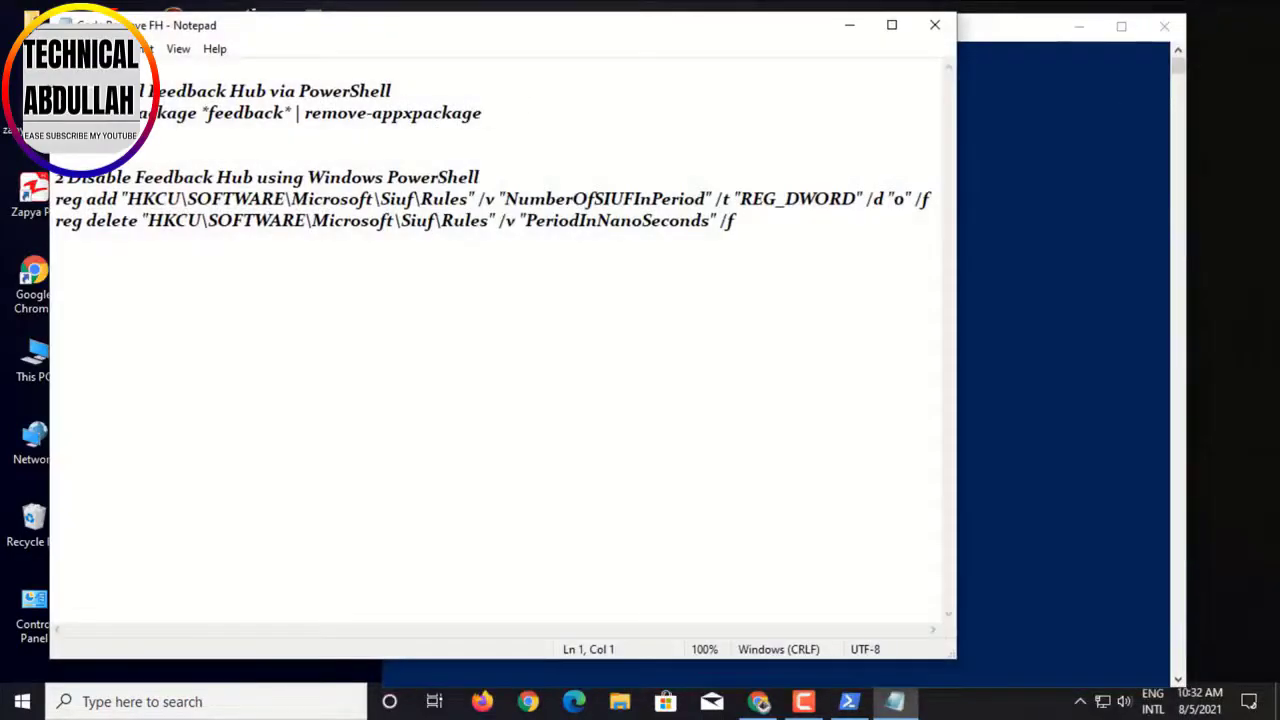
left_click_drag(55, 91, 397, 91)
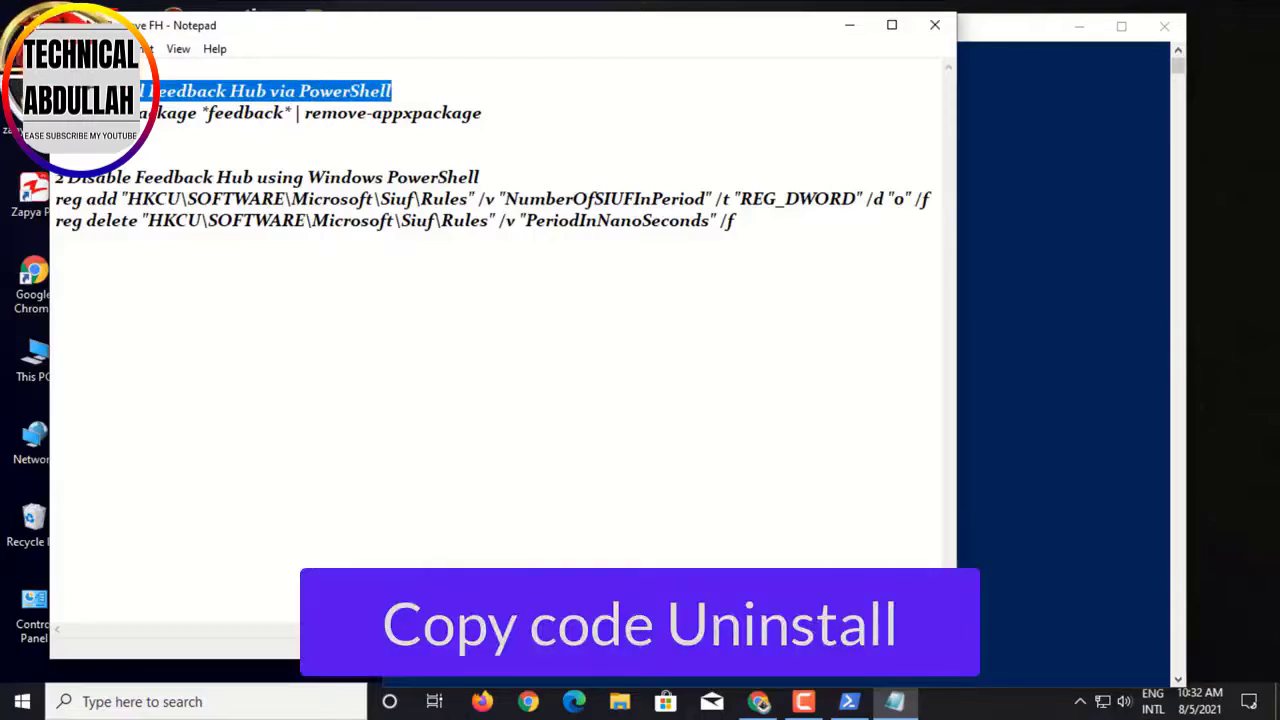
left_click(184, 139)
left_click_drag(55, 113, 482, 113)
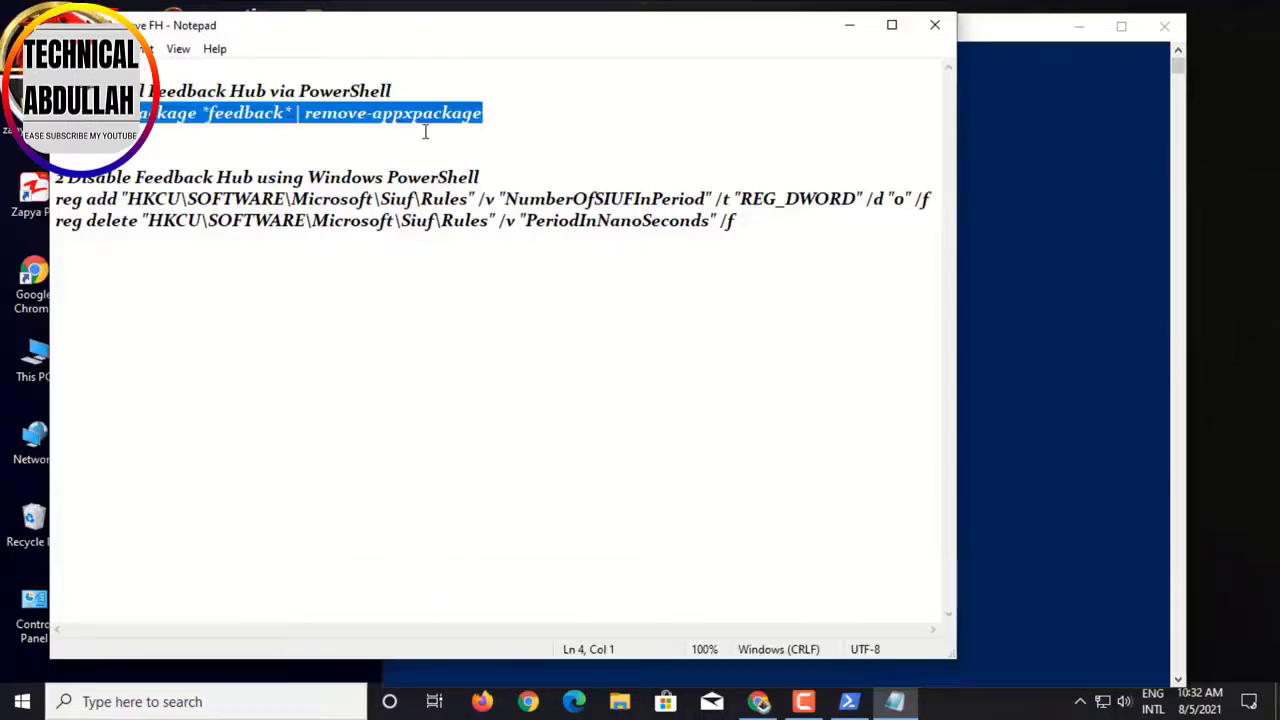
right_click(146, 110)
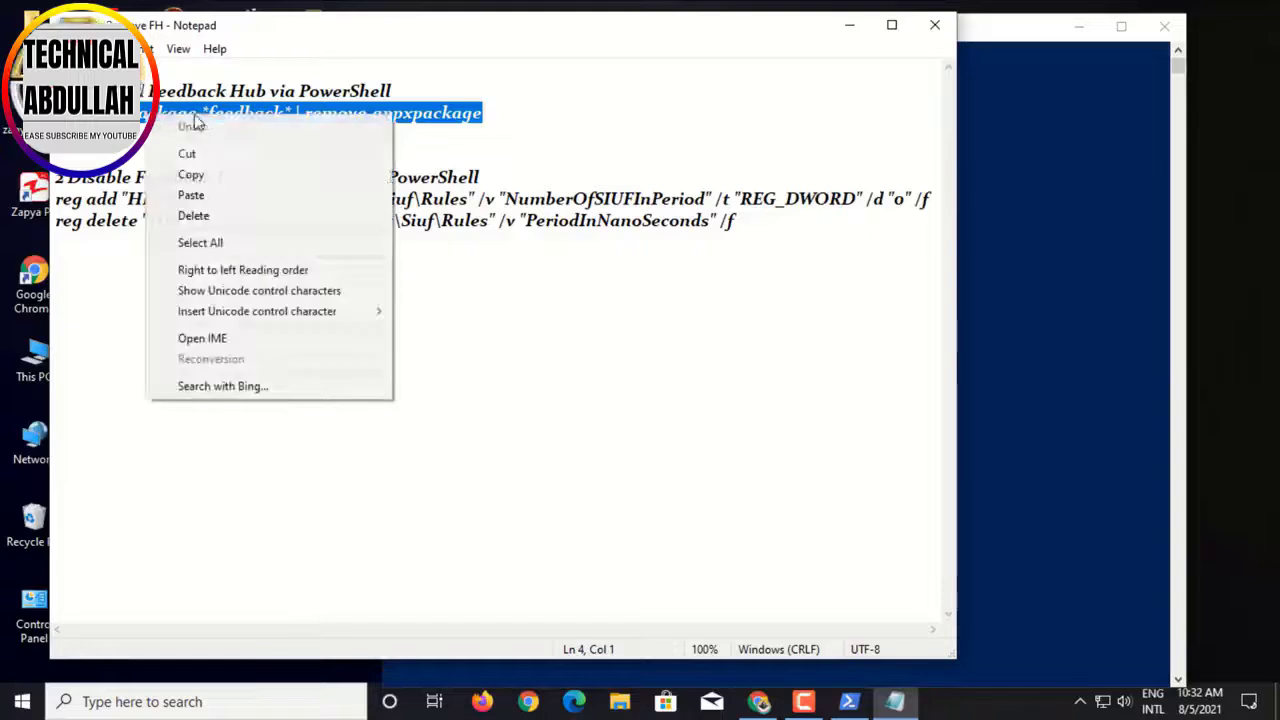
left_click(209, 170)
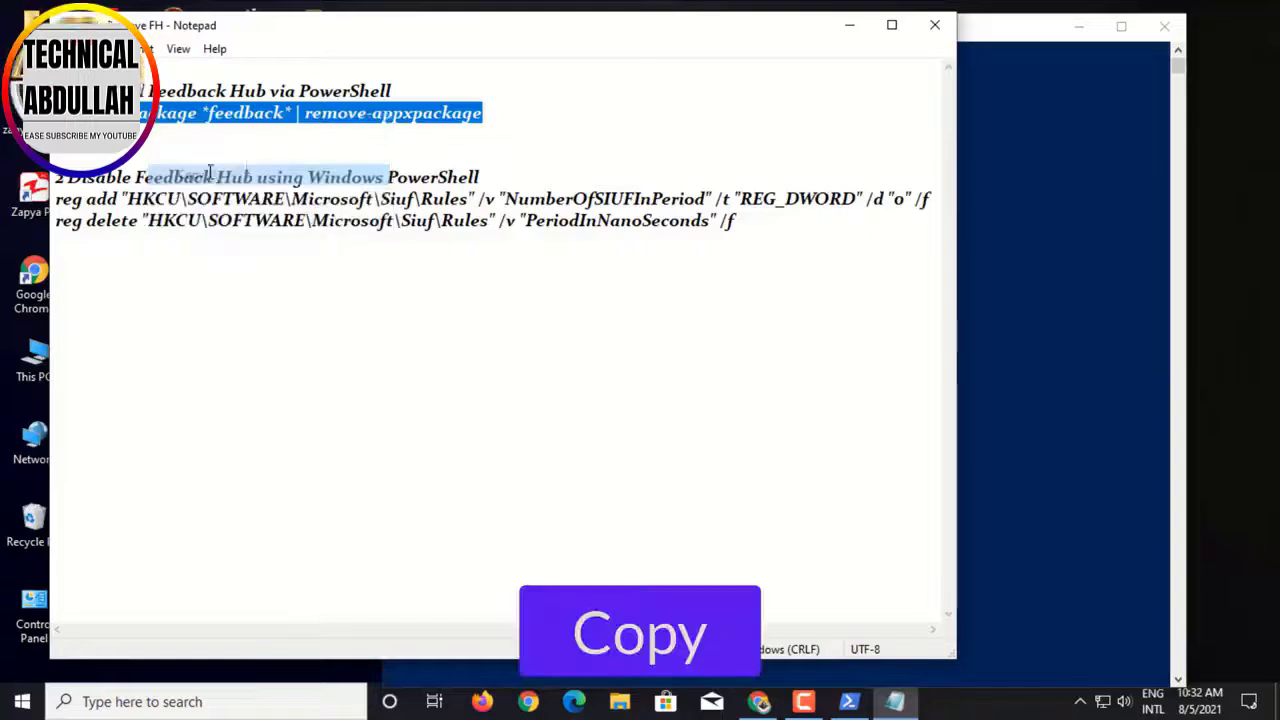
Step: Minimize the Notepad file and run the copied command get-appxpackage *feedback* | remove-appxpackage in the administrator PowerShell window
left_click(892, 702)
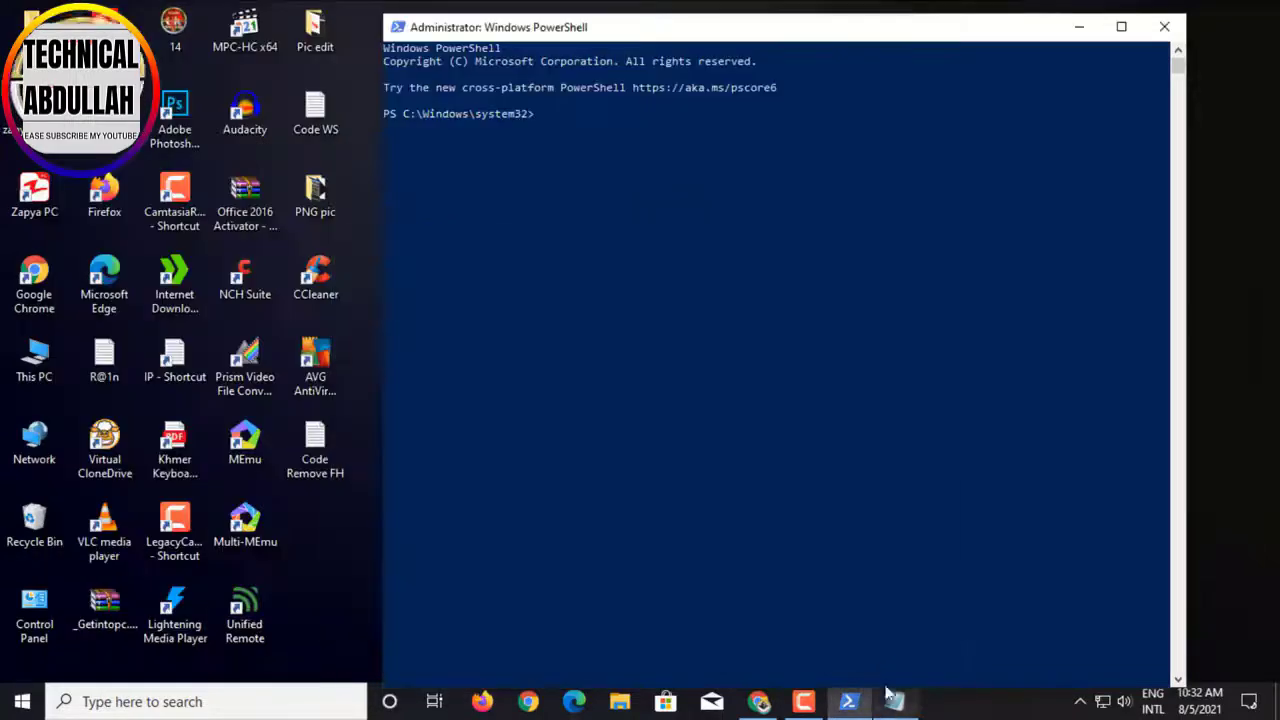
right_click(548, 117)
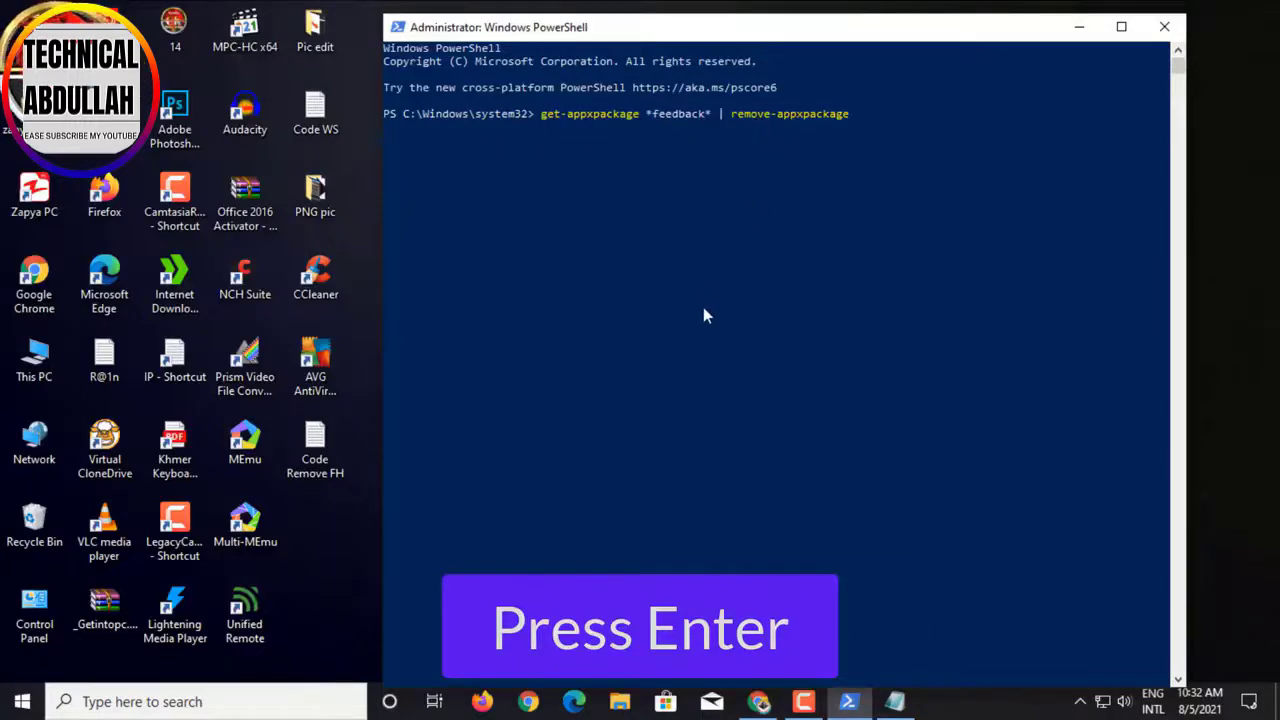
key("Return")
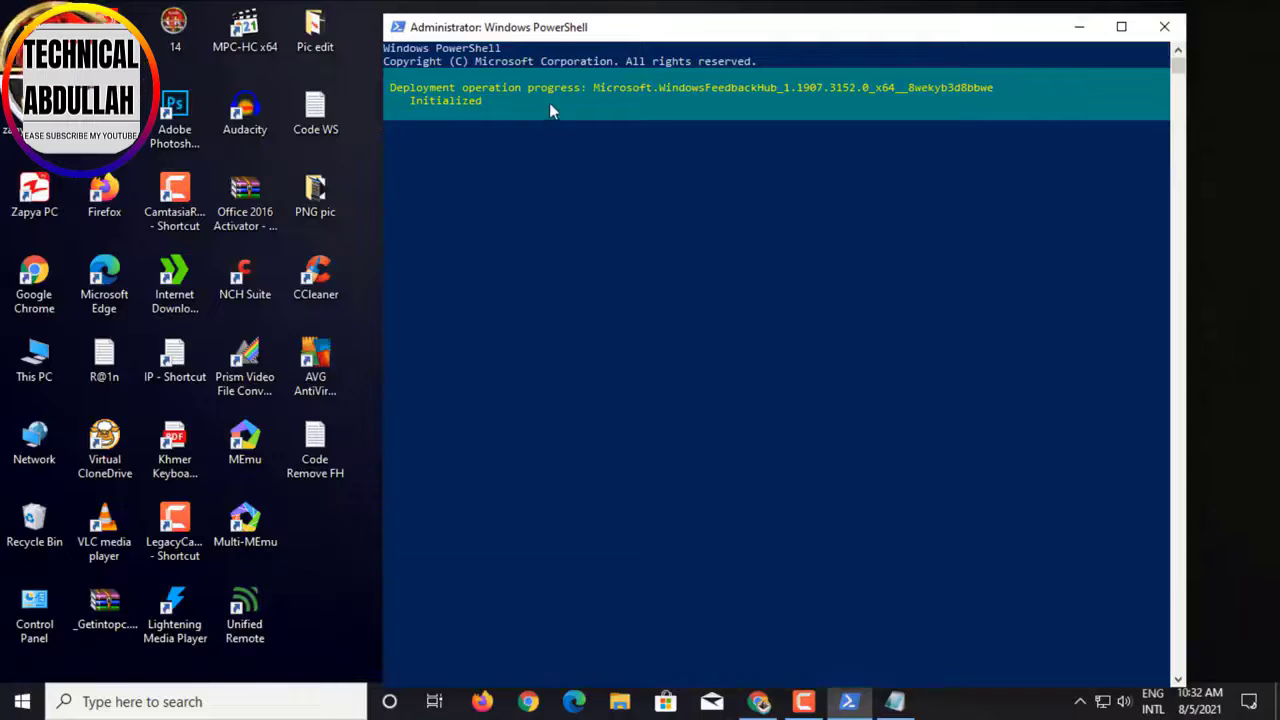
left_click(519, 112)
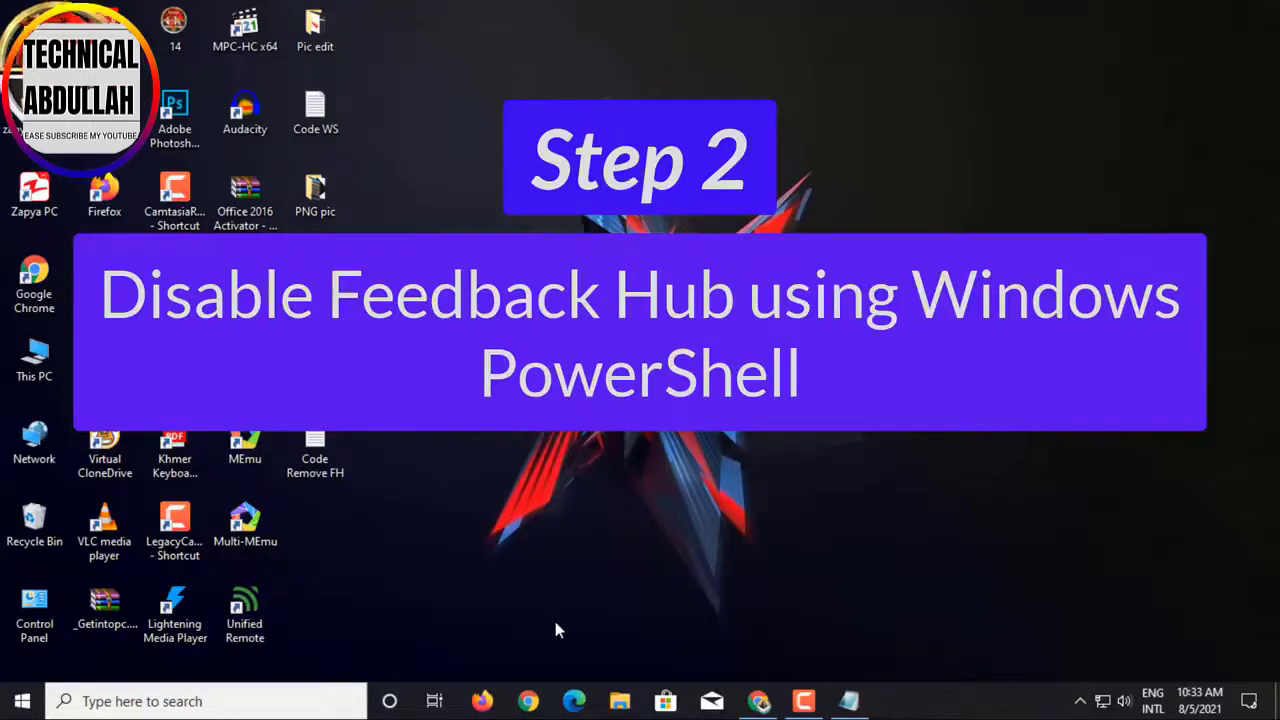
Step: Open a new Windows PowerShell window as administrator and reposition it higher on the desktop
right_click(7, 708)
left_click(88, 458)
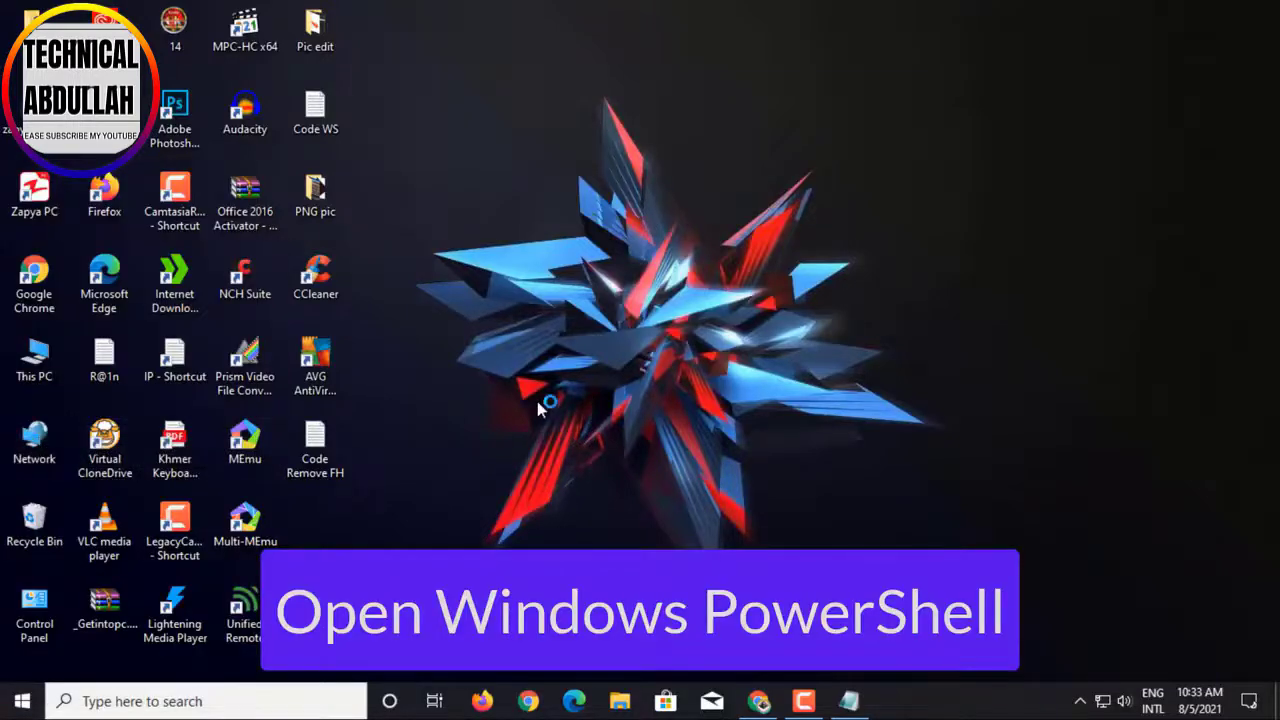
left_click_drag(703, 49, 843, 23)
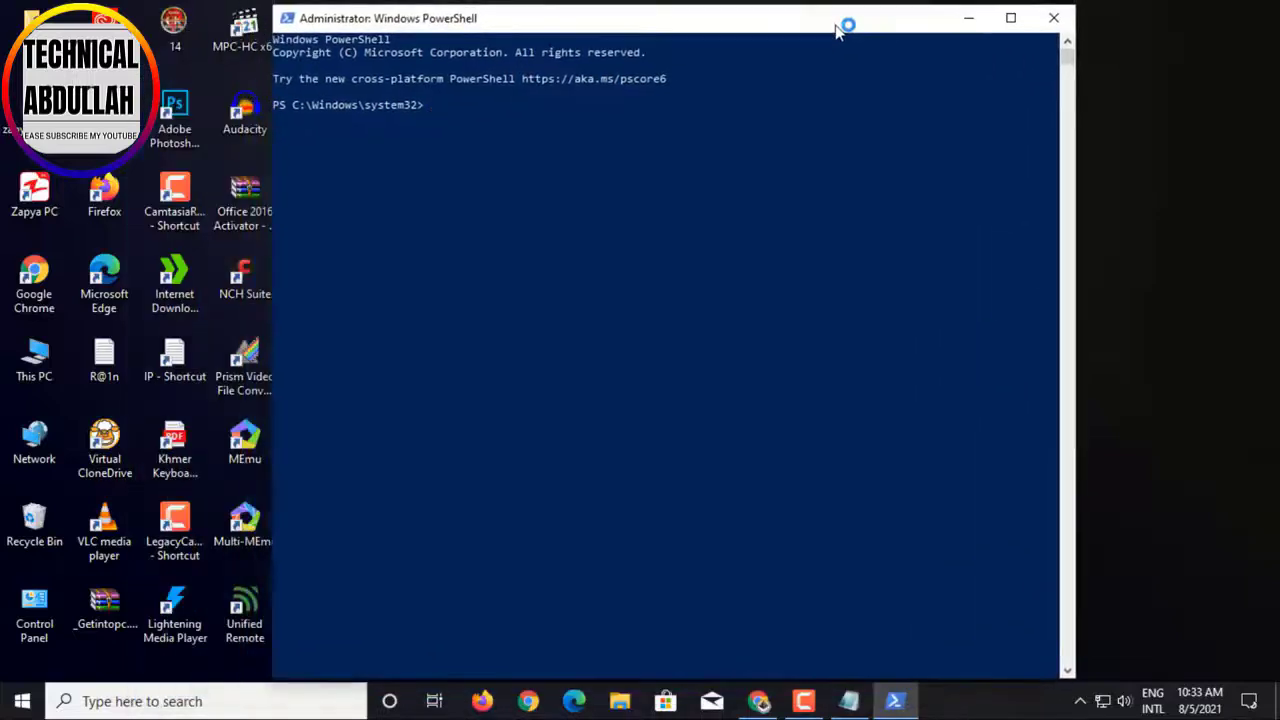
Step: Bring back the Code Remove FH notes and copy the reg add command line listed for disabling Feedback Hub
left_click(851, 706)
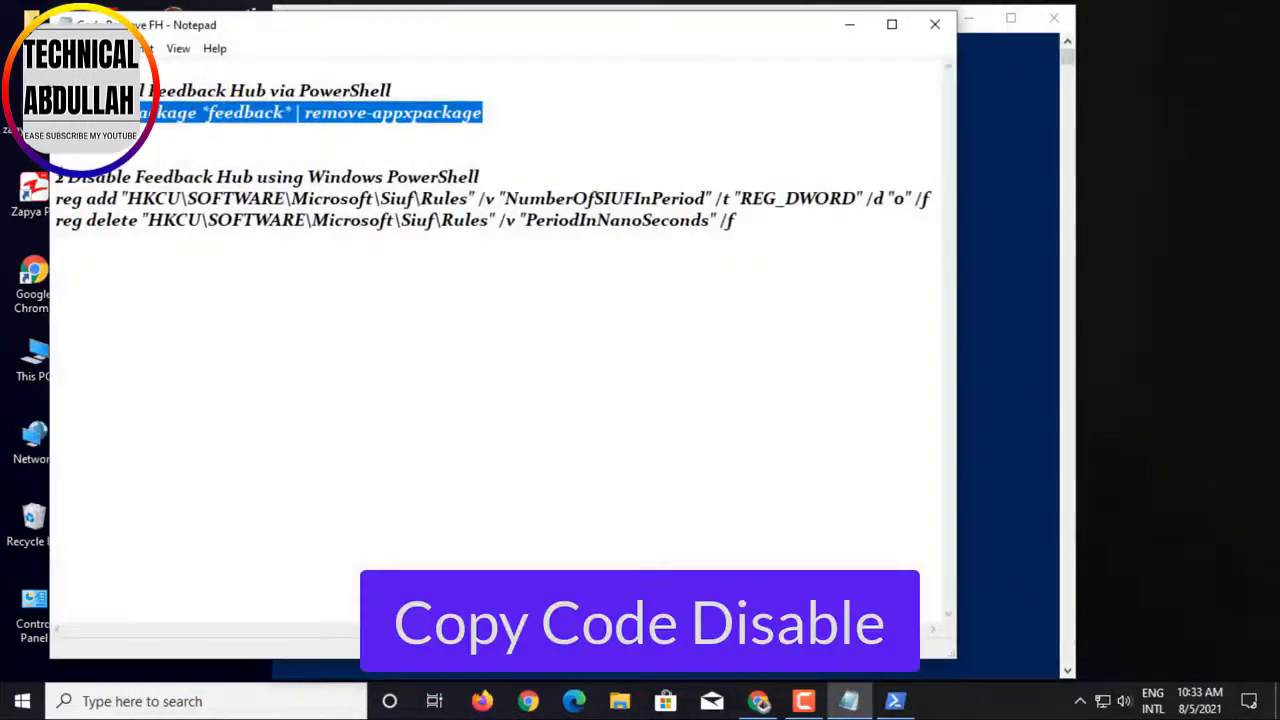
left_click_drag(55, 176, 484, 176)
left_click(485, 165)
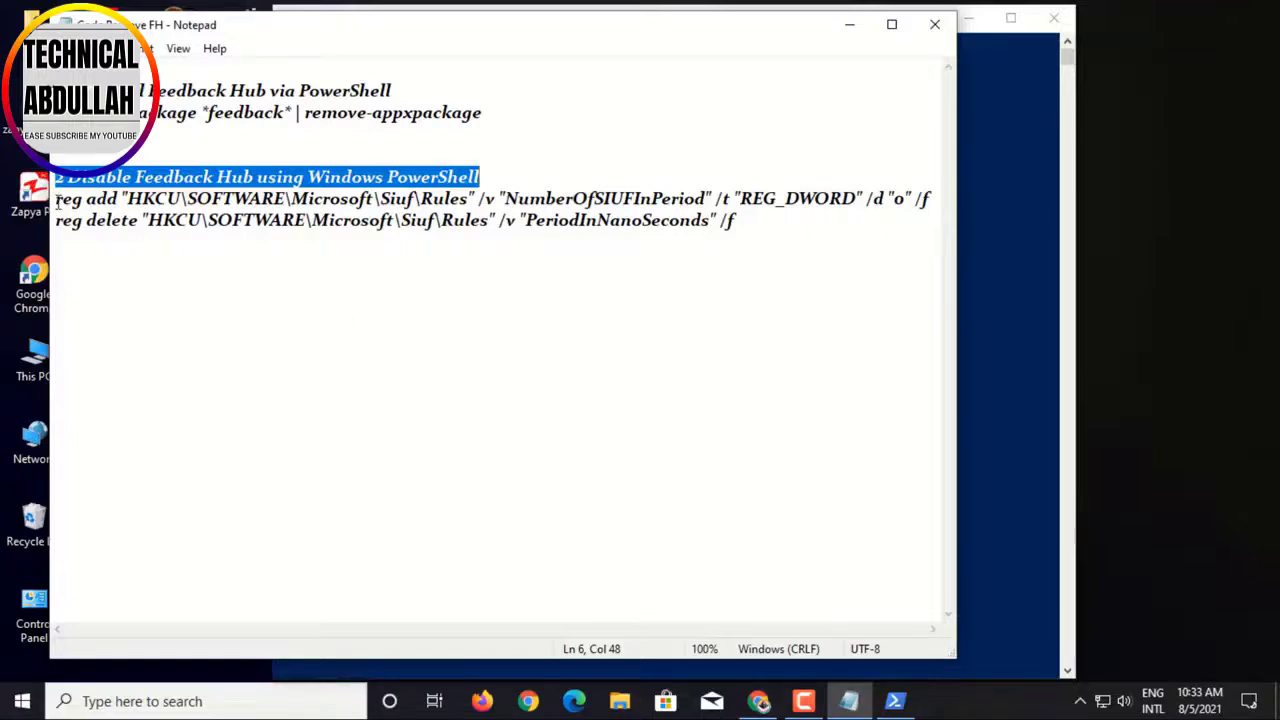
left_click_drag(56, 199, 929, 200)
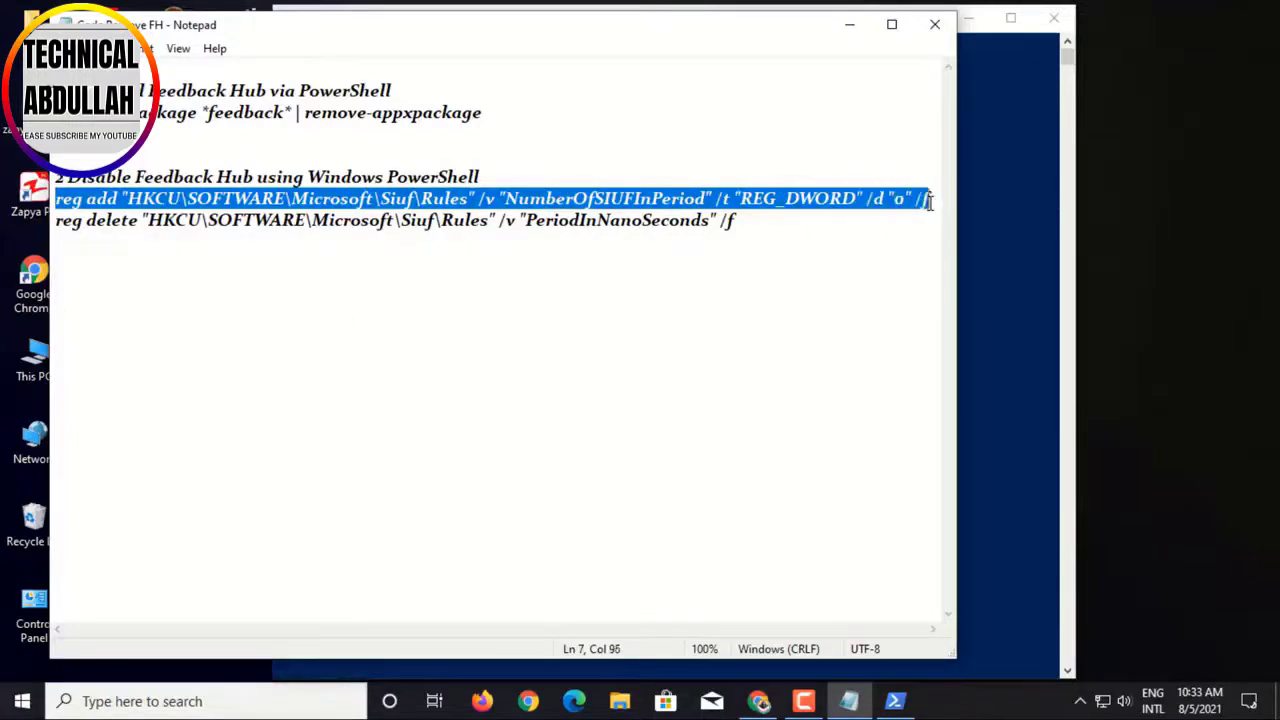
right_click(929, 200)
left_click(905, 256)
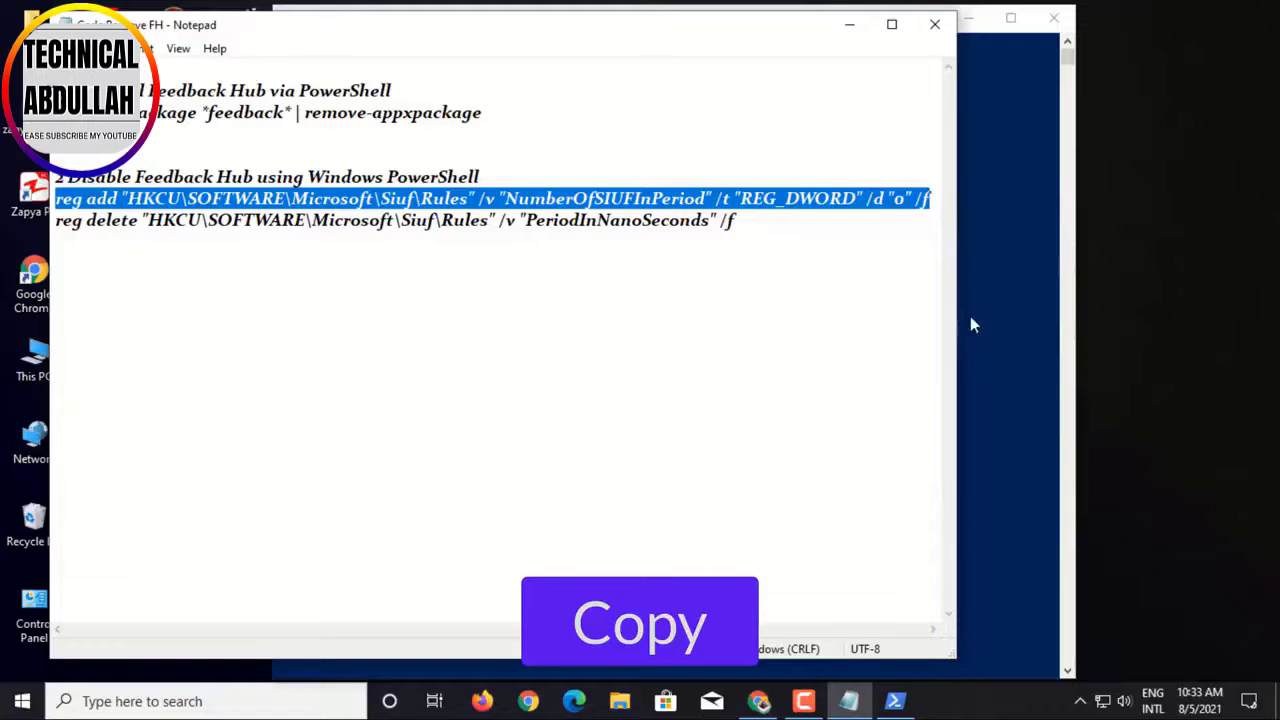
Step: Run the copied command in PowerShell: reg add "HKCU\SOFTWARE\Microsoft\Siuf\Rules" /v "NumberOfSIUFInPeriod" /t "REG_DWORD" /d "0" /f
left_click(1044, 302)
right_click(445, 108)
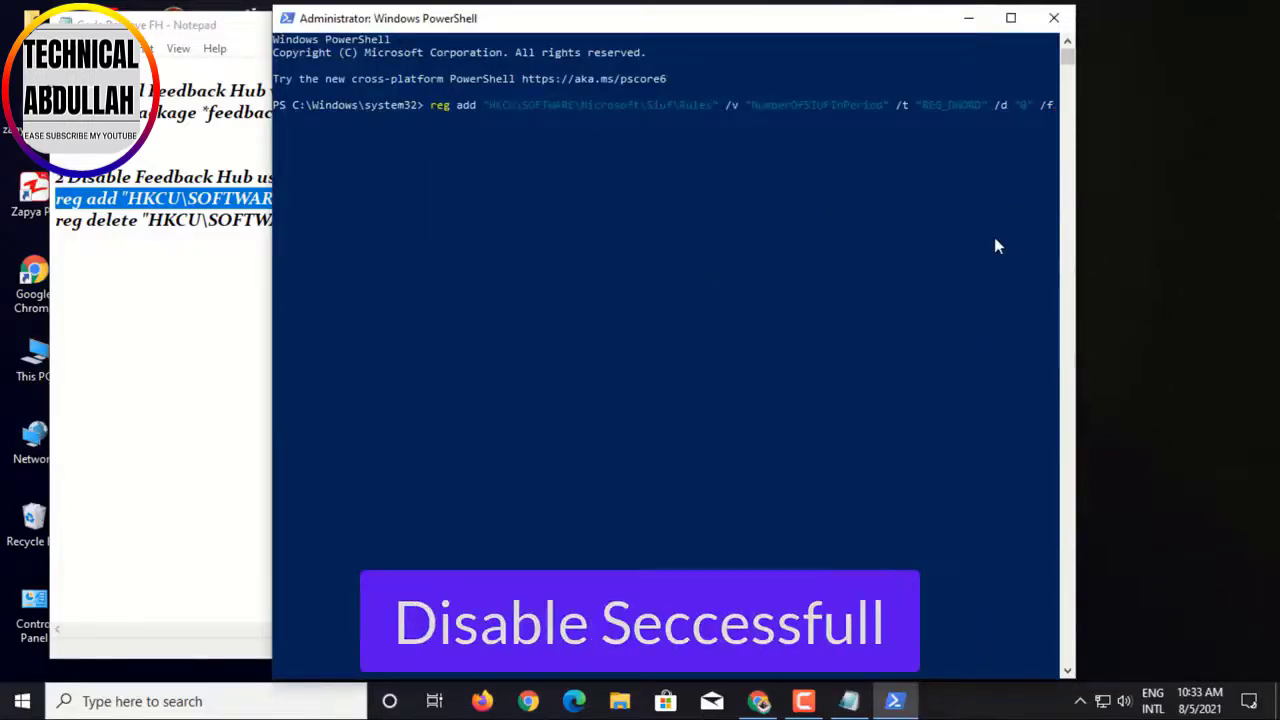
key("Return")
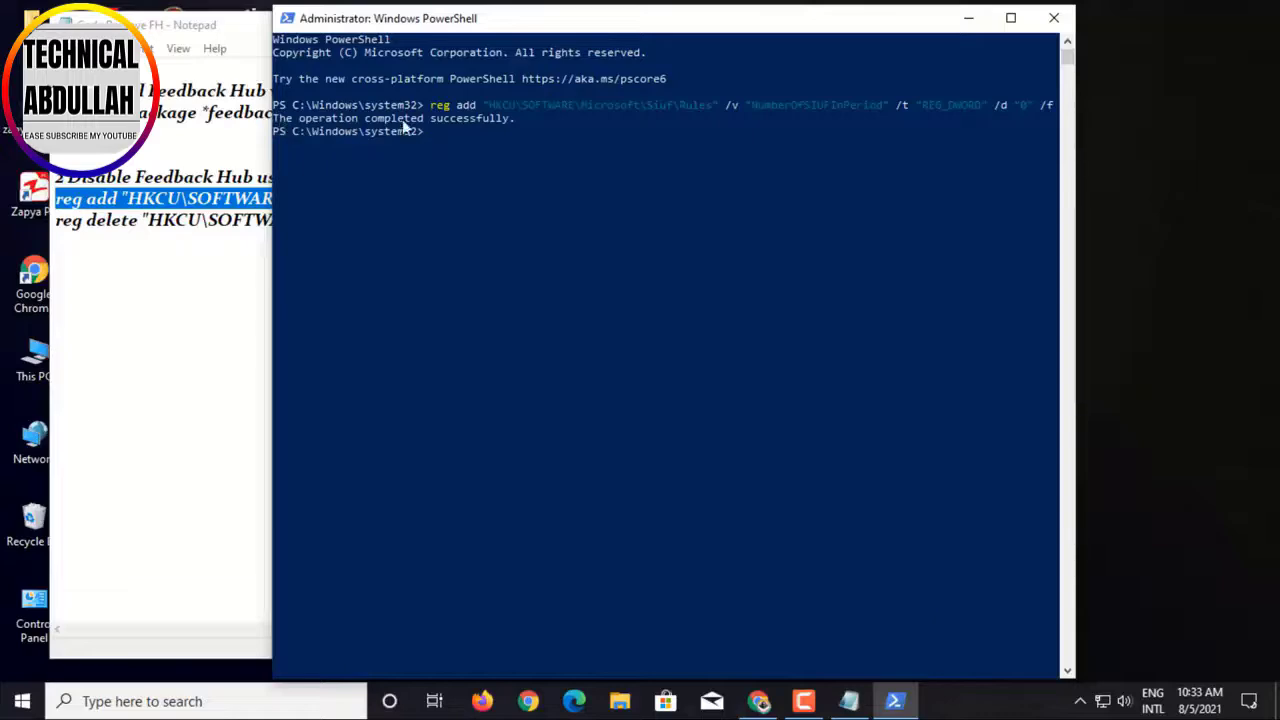